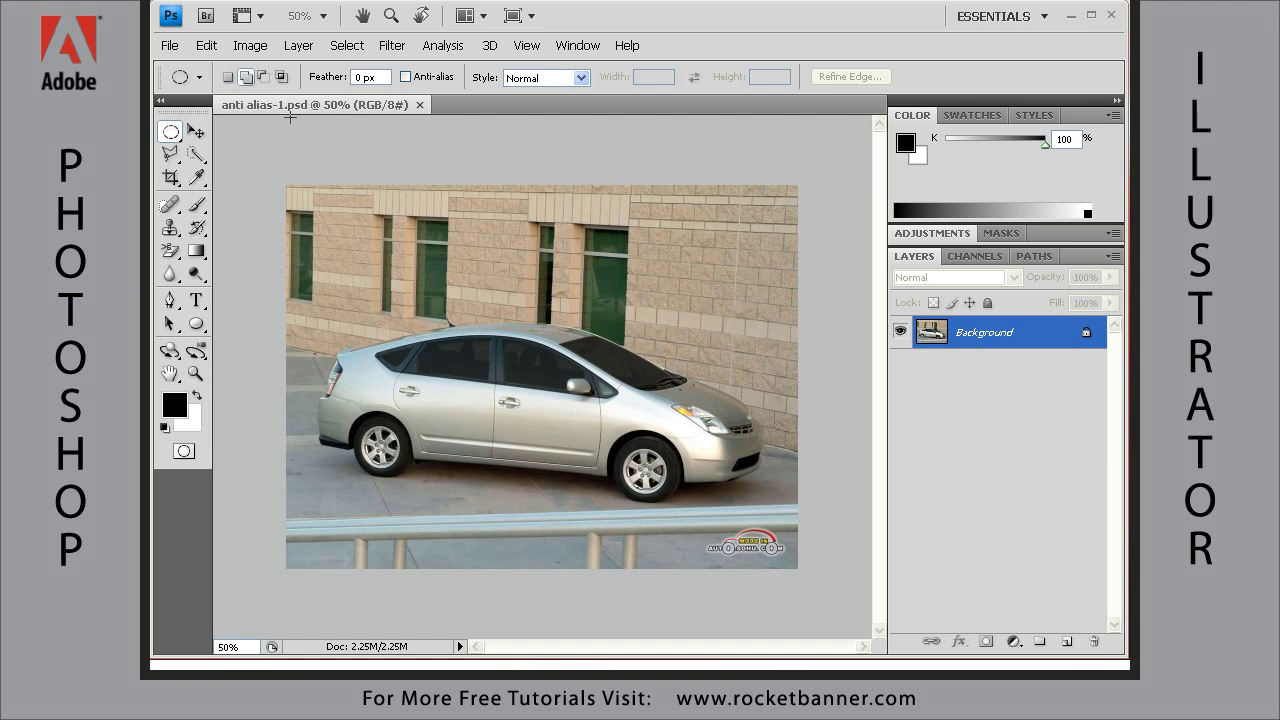
Create a new 10 × 10 inch, 72 ppi document named Untitled-1.
click(169, 47)
click(183, 69)
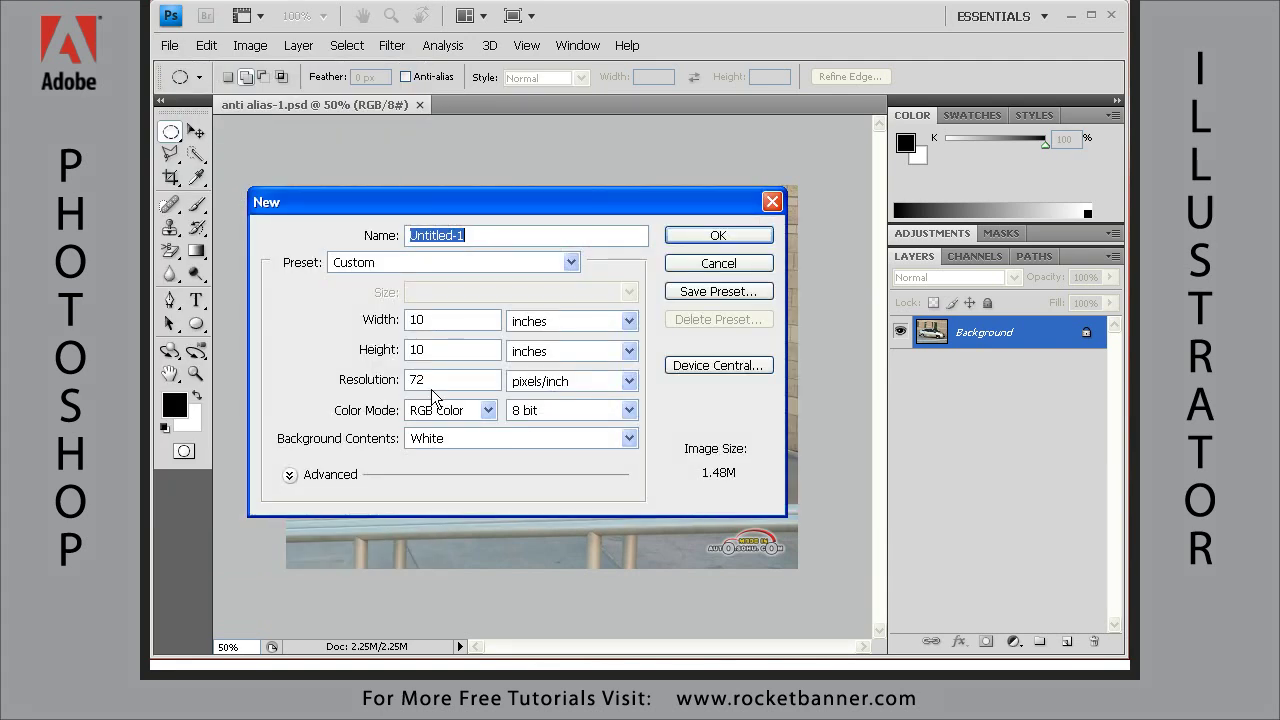
click(693, 236)
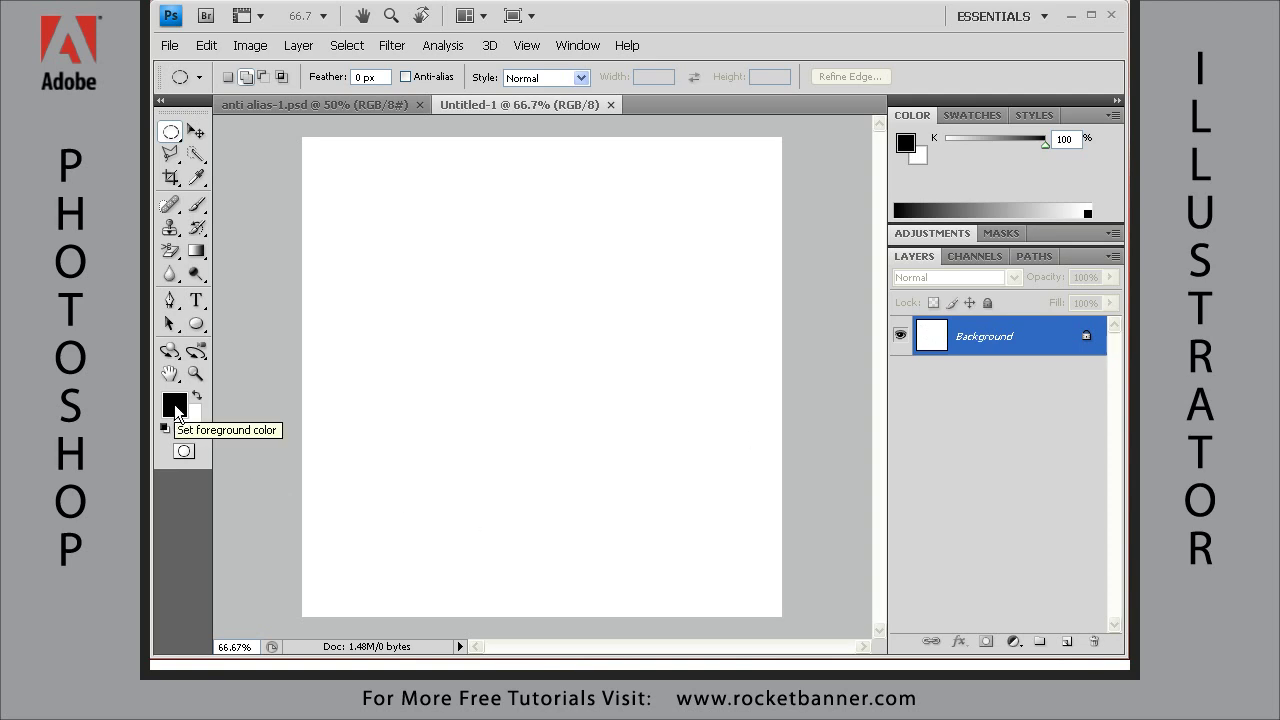
key(alt+BackSpace)
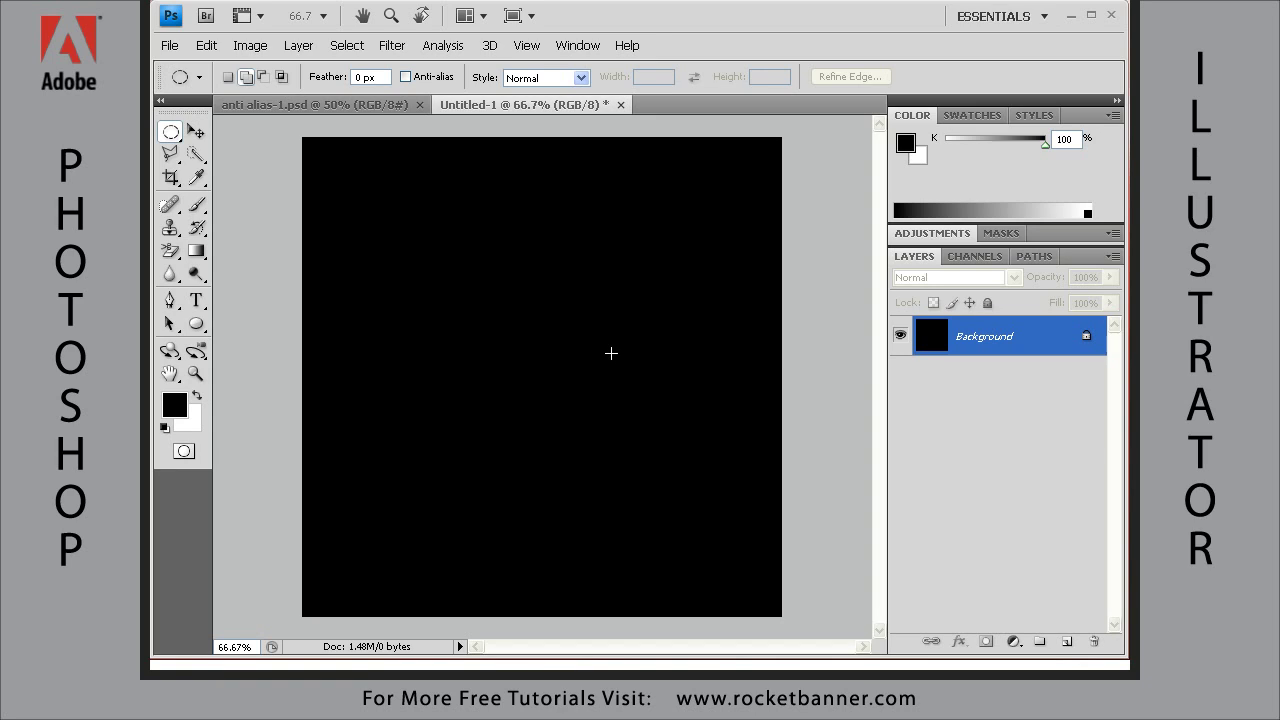
click(171, 160)
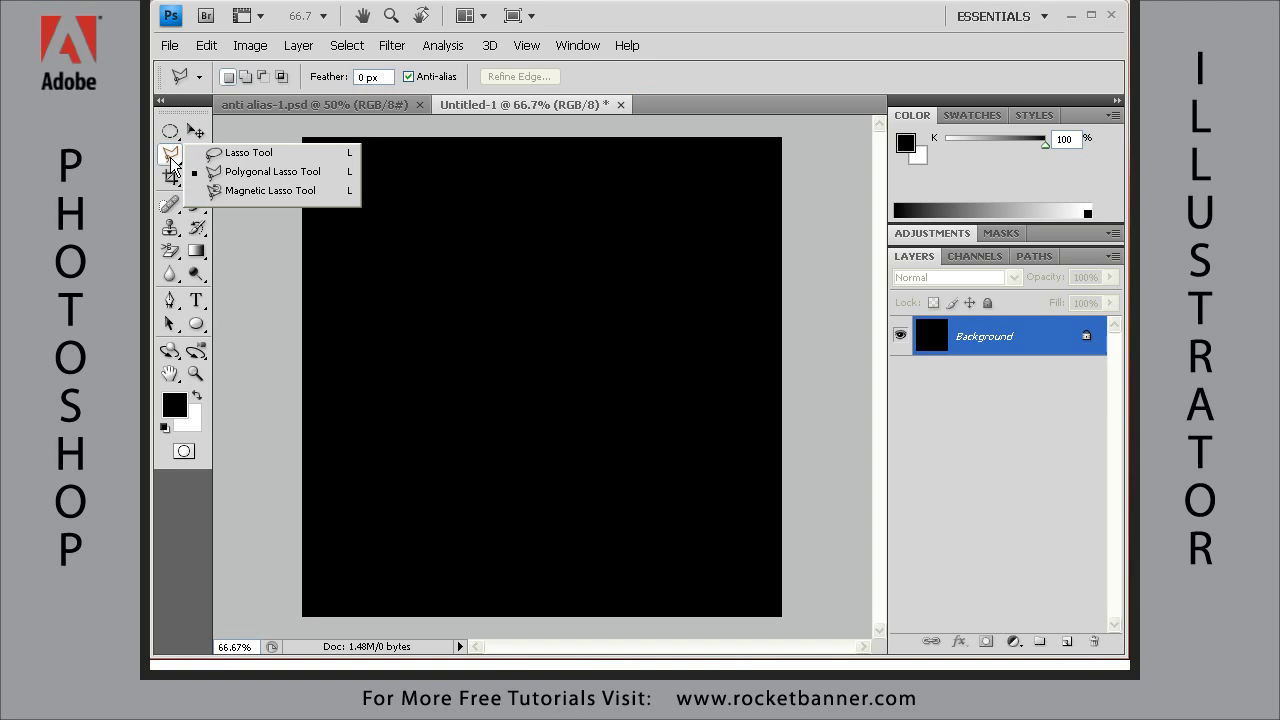
click(170, 131)
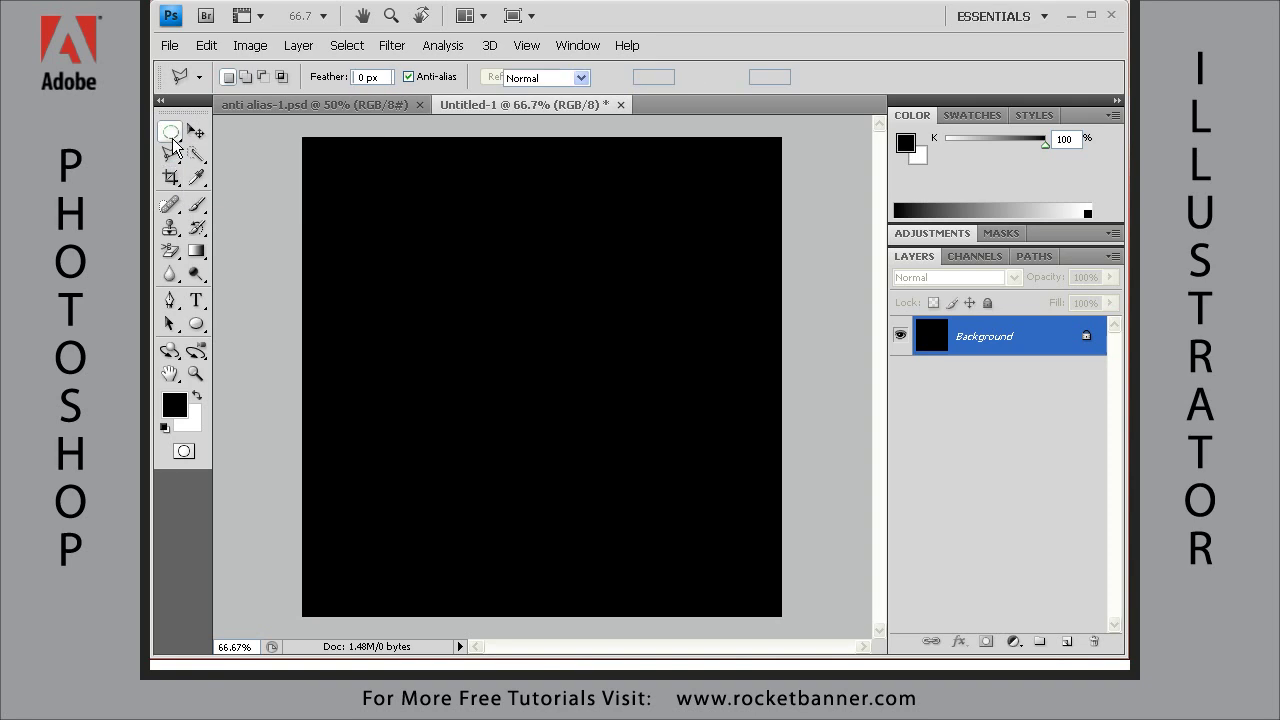
drag(201, 162, 265, 178)
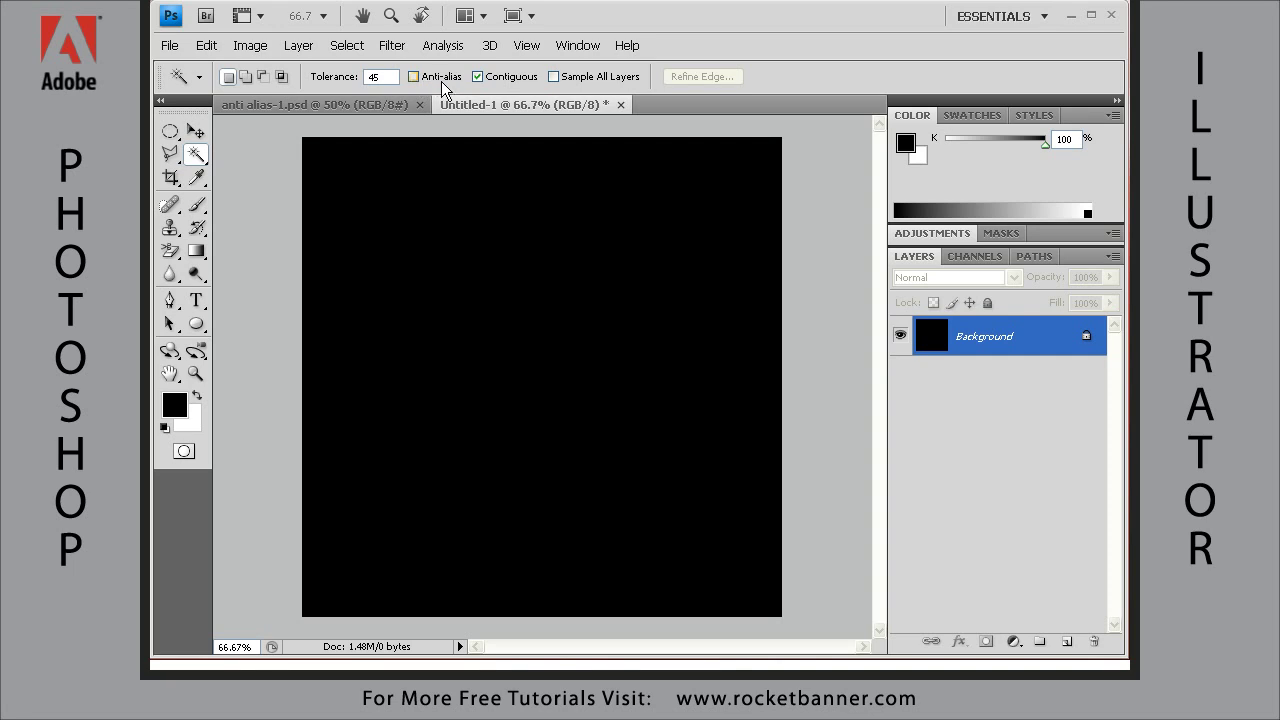
click(170, 132)
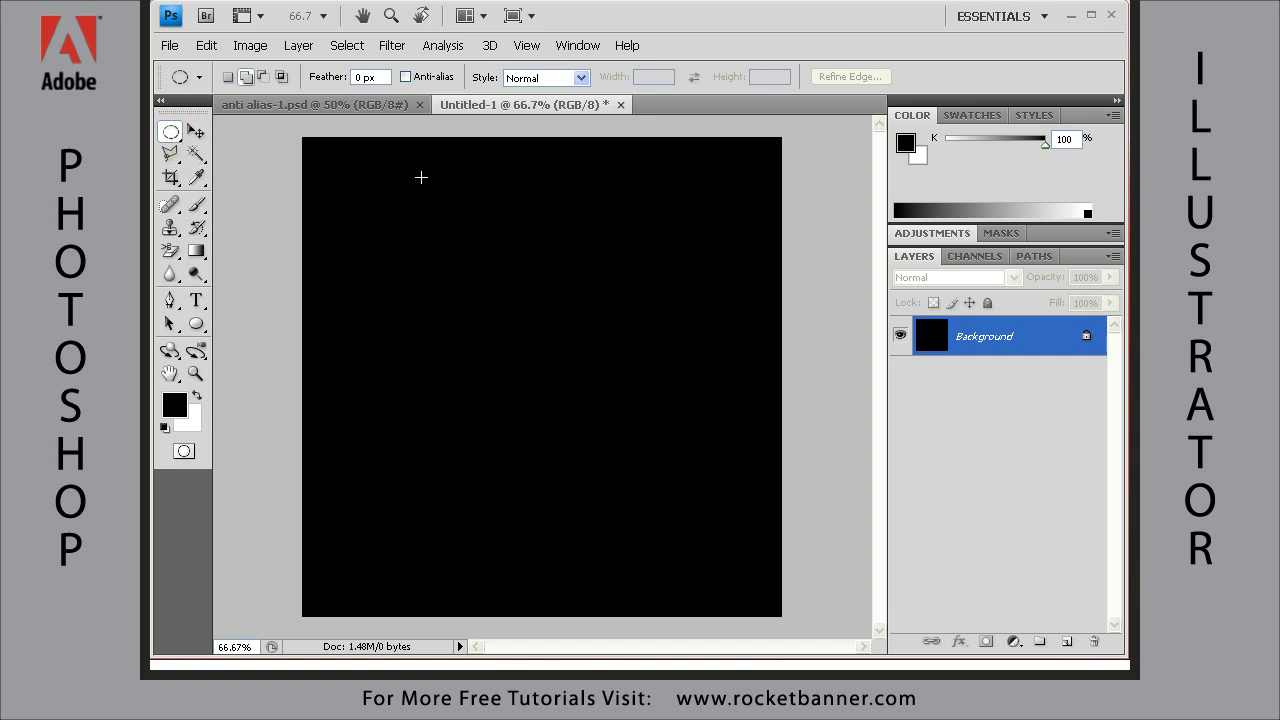
Select a hard-edged ellipse near the canvas top and fill it with white.
drag(421, 177, 678, 246)
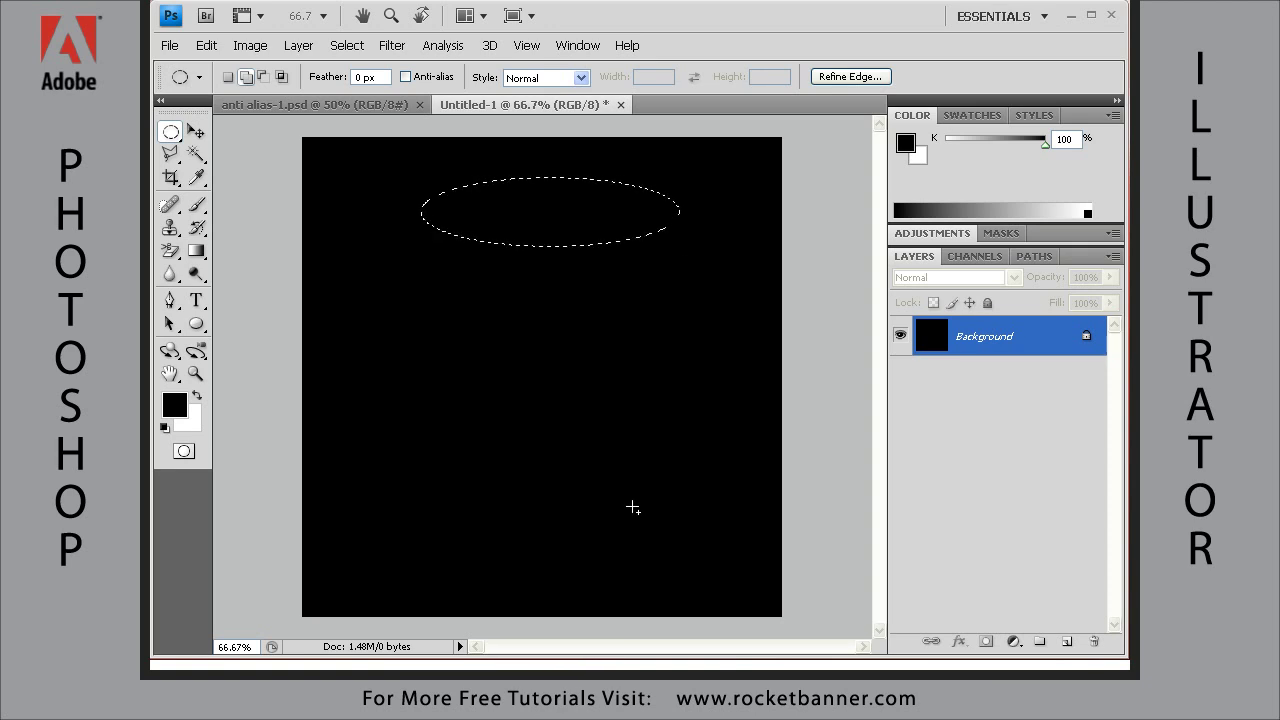
key(Delete)
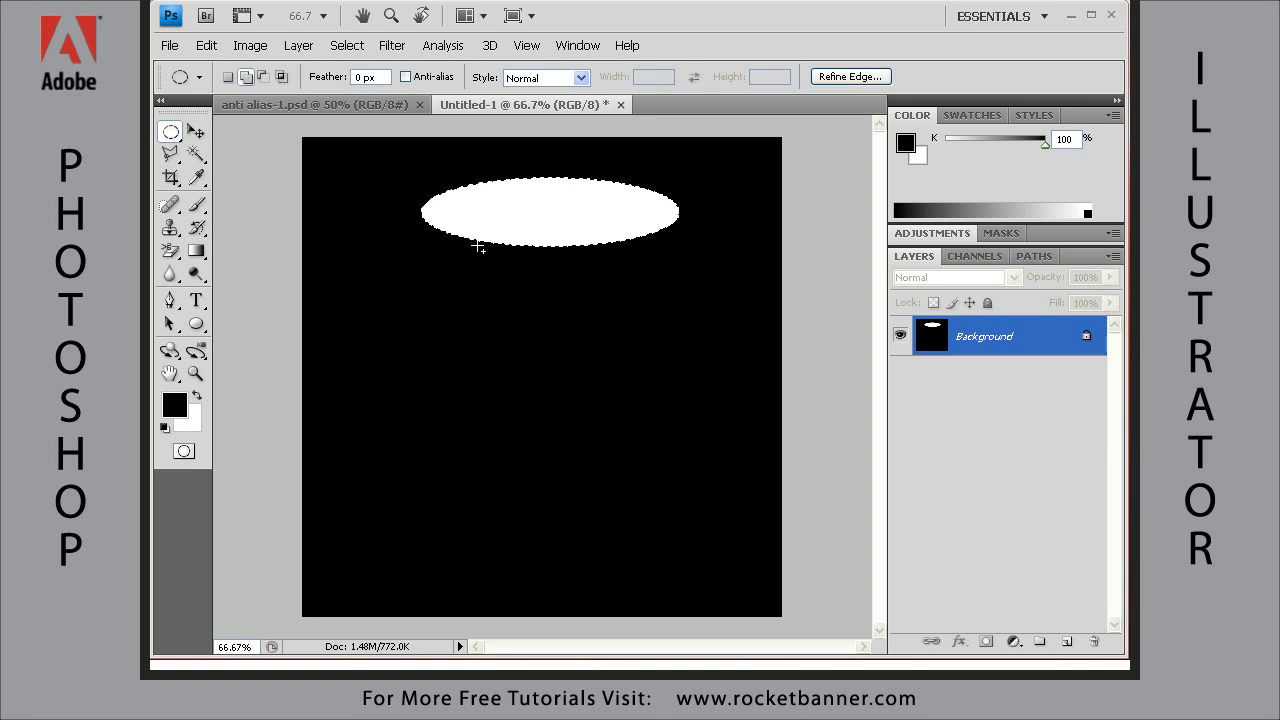
Turn on Anti-alias, then select and white-fill a second ellipse below the first.
click(405, 77)
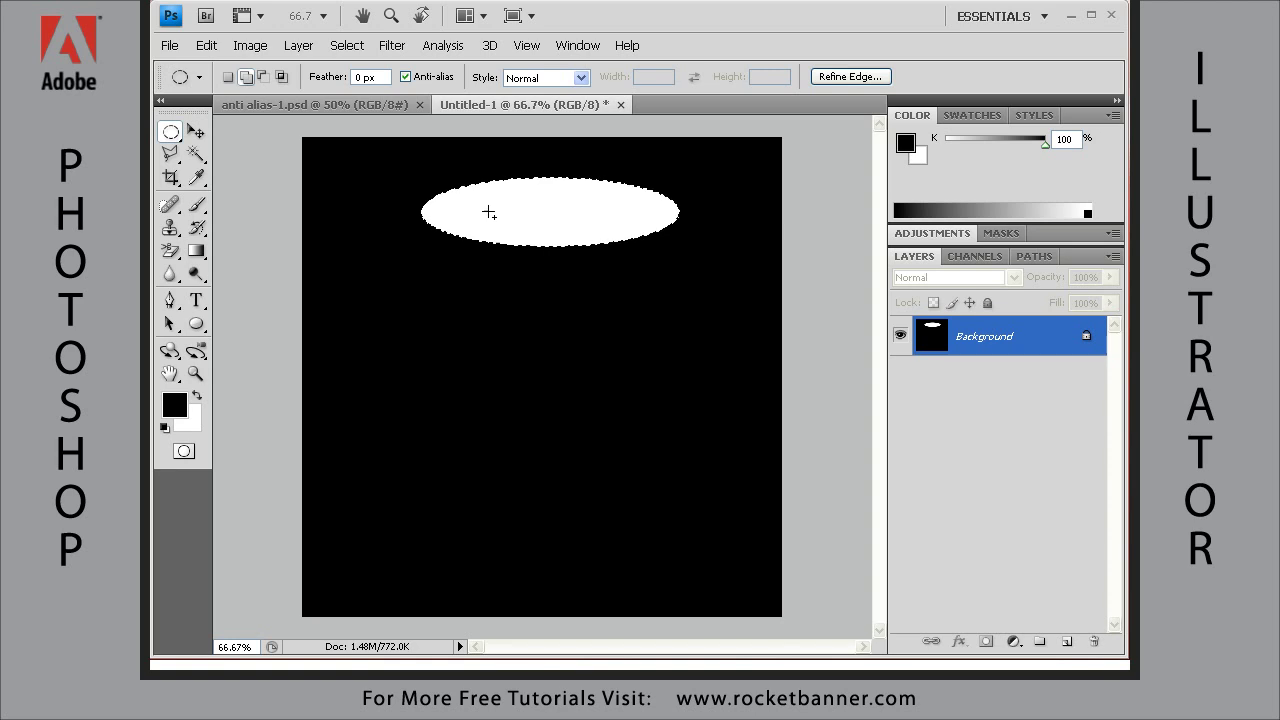
drag(428, 263, 690, 337)
key(Delete)
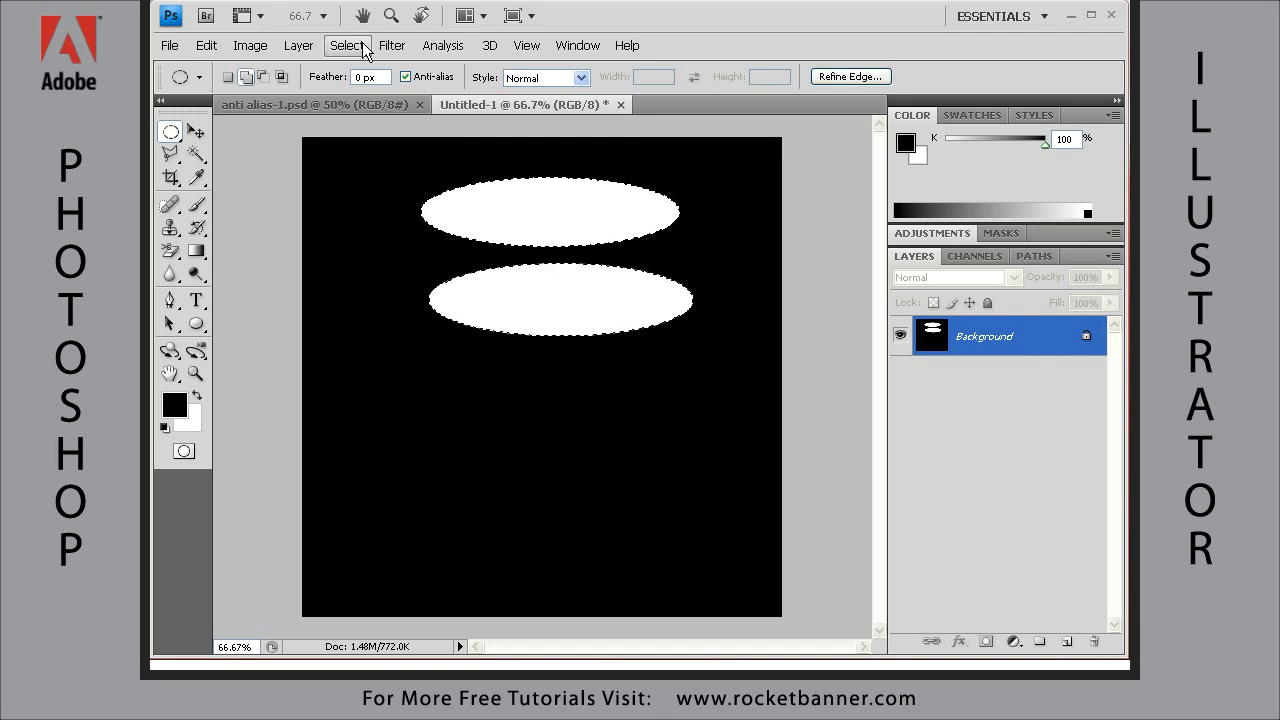
Save the selection as a channel named 'demo', then deselect.
click(348, 50)
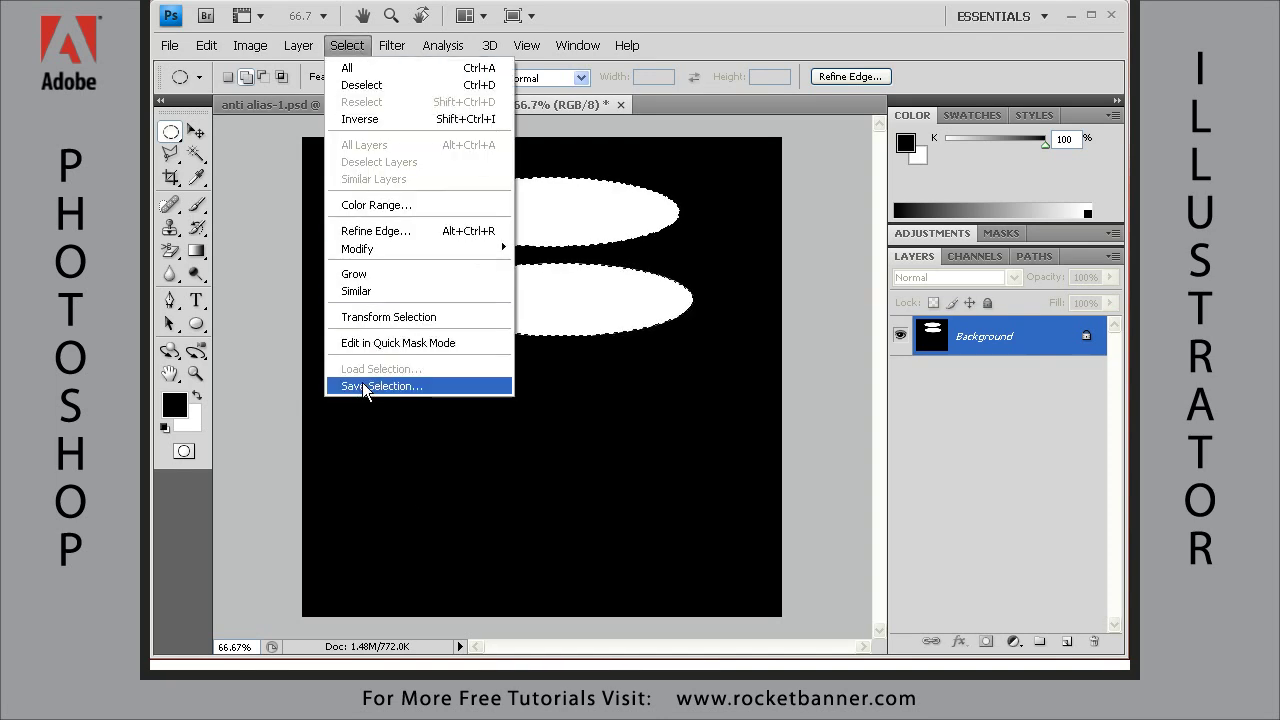
click(405, 386)
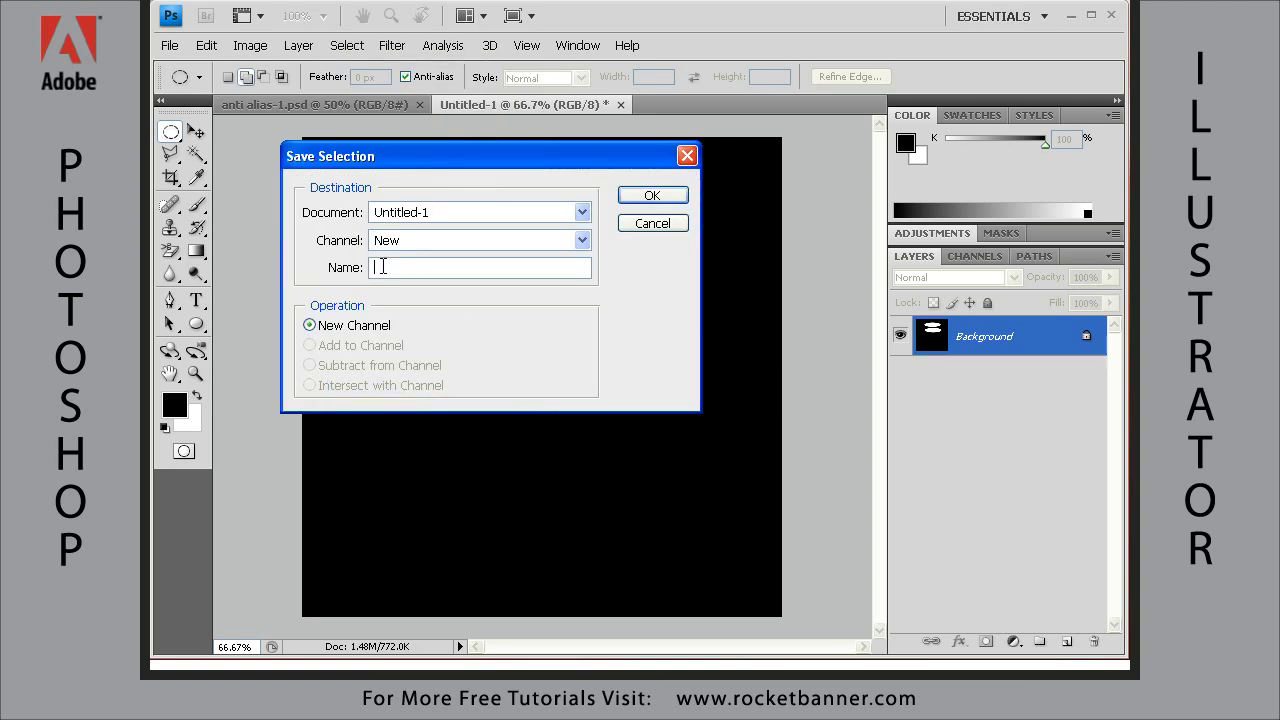
text(demo)
click(646, 198)
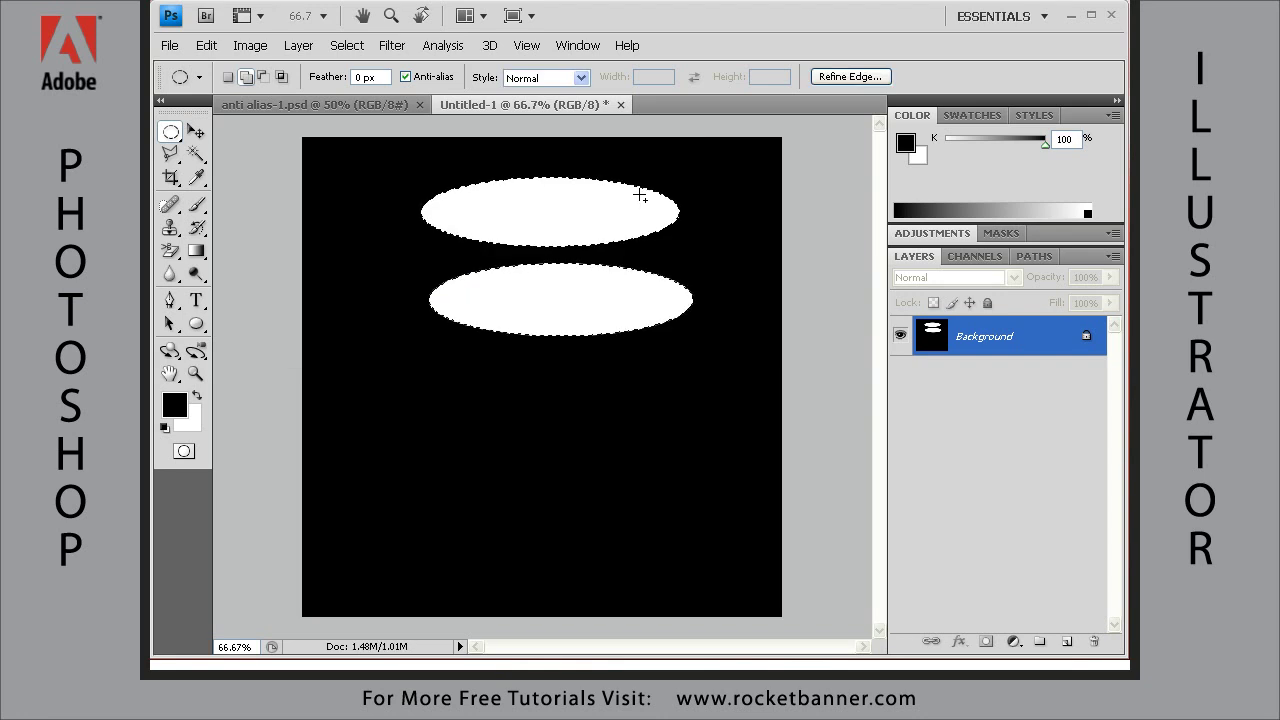
key(ctrl+d)
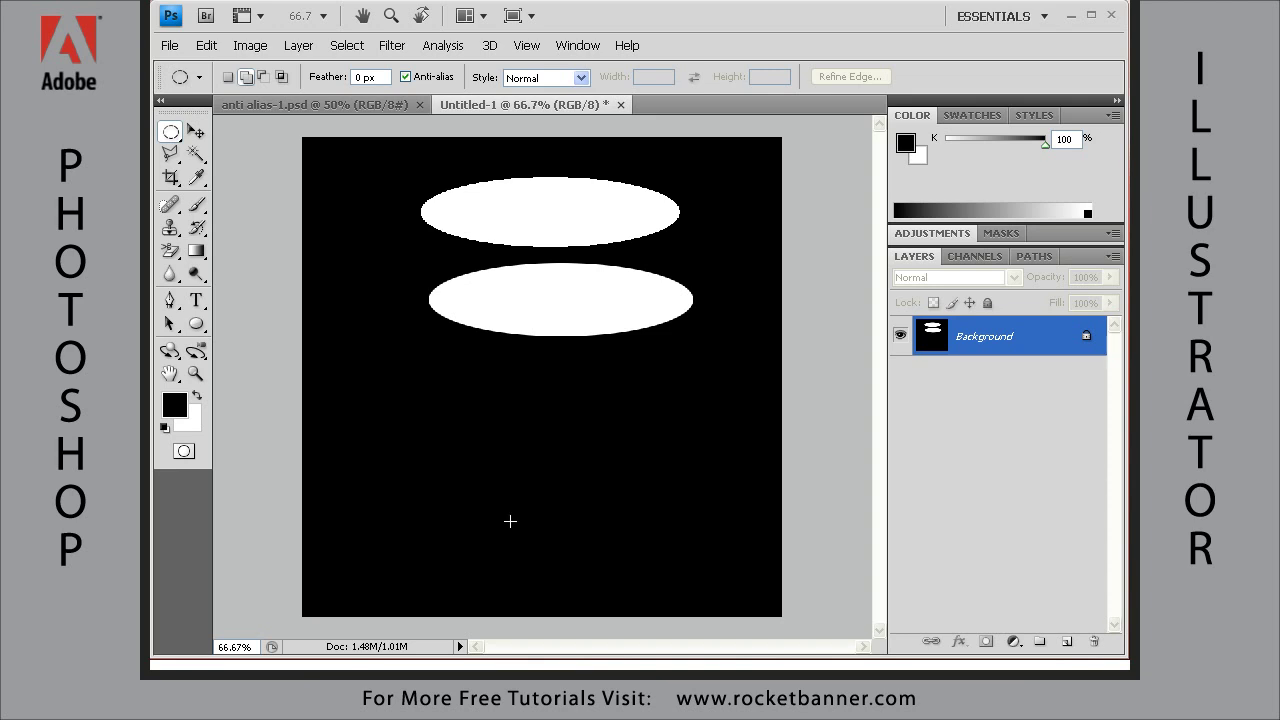
Zoom to 100% and pan so both ellipses are in view.
key(ctrl+plus)
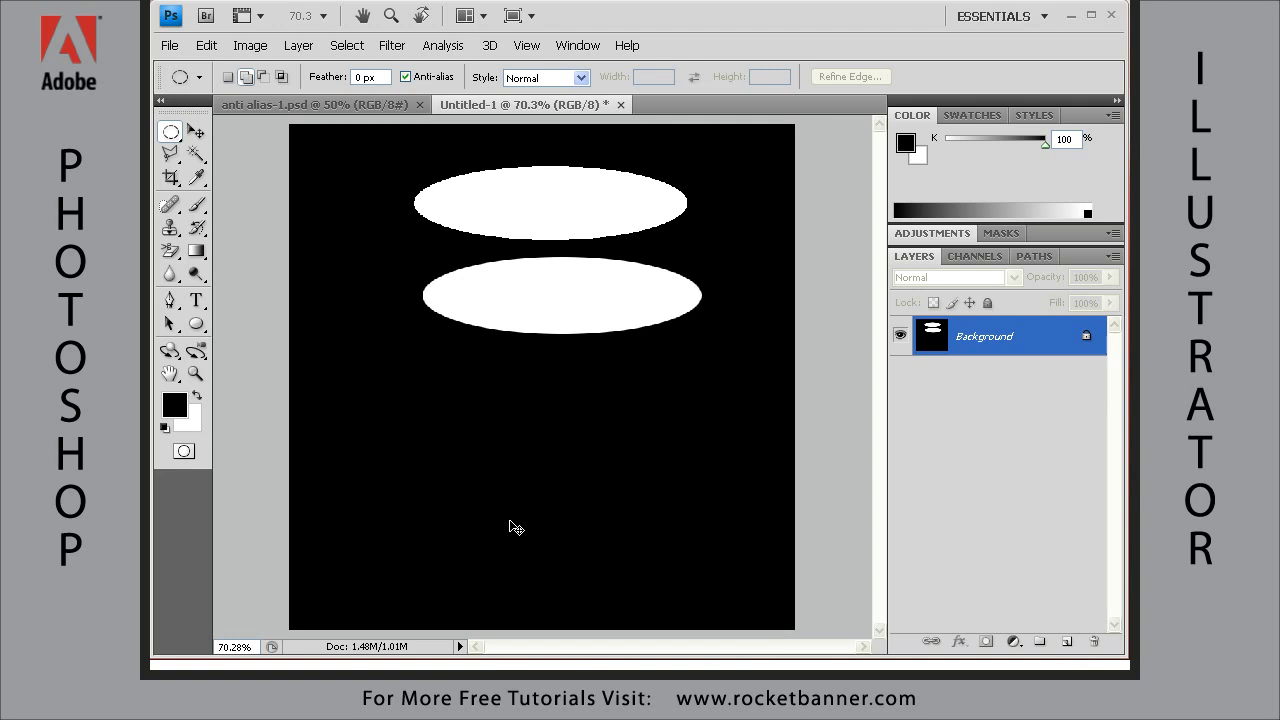
key(ctrl+plus)
drag(512, 370, 477, 489)
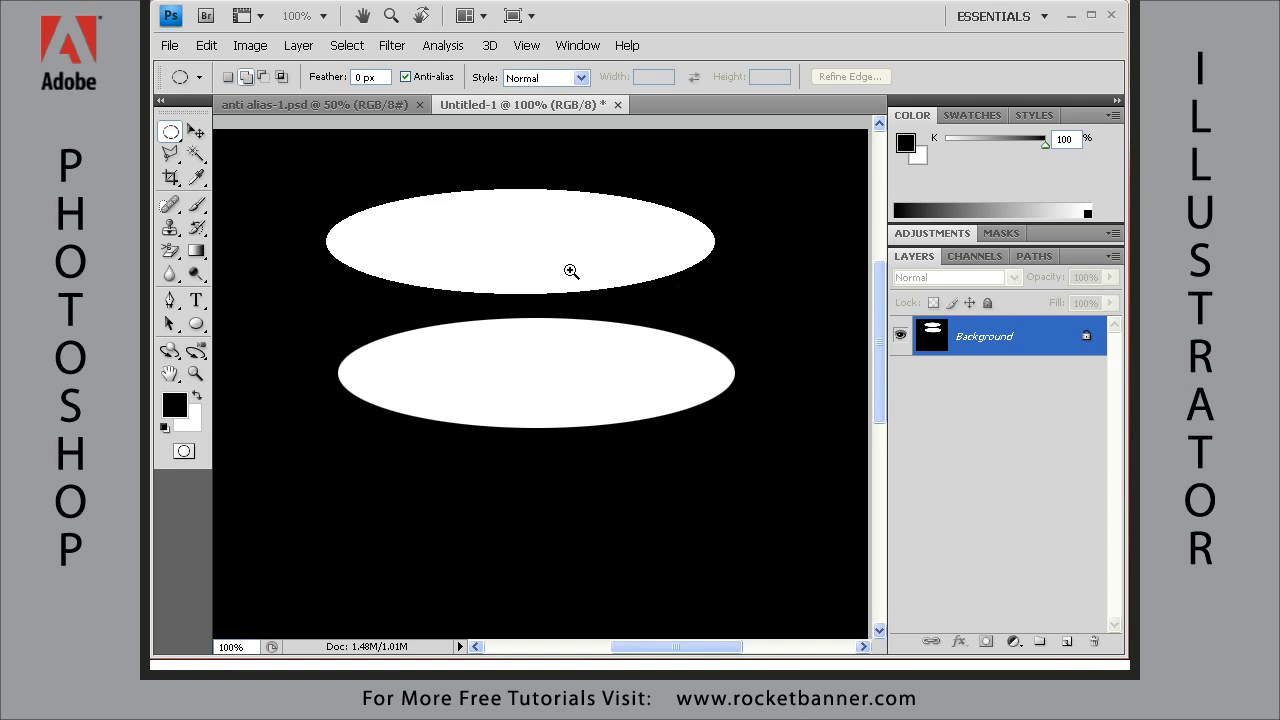
Zoom to about 2200% on the gap between the hard and smooth ellipse edges.
drag(602, 267, 490, 339)
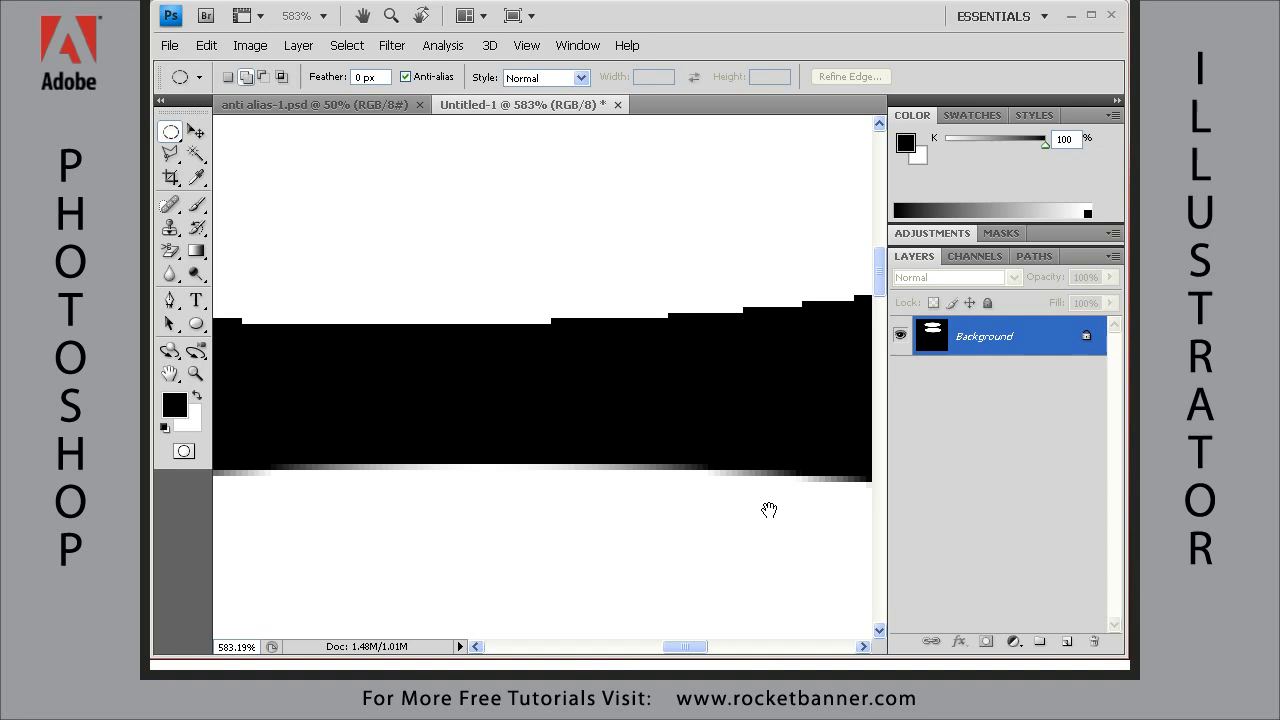
drag(766, 509, 603, 500)
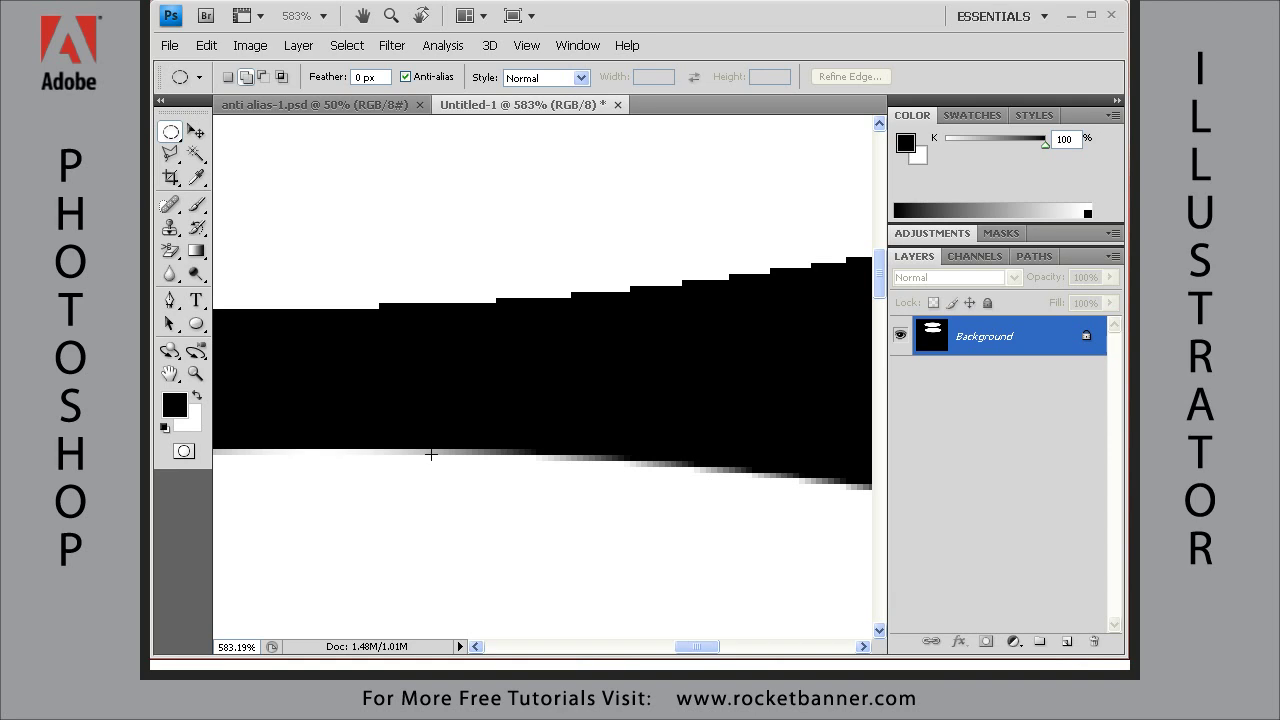
drag(698, 392, 409, 494)
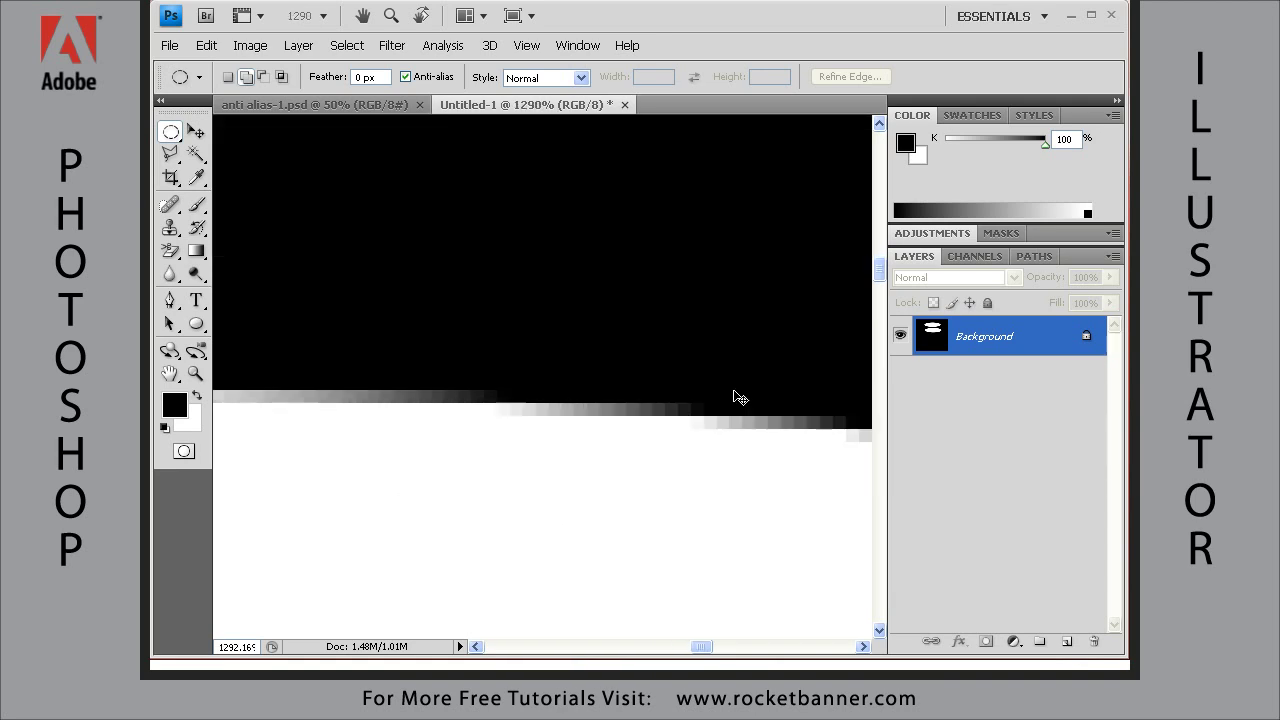
drag(774, 357, 398, 503)
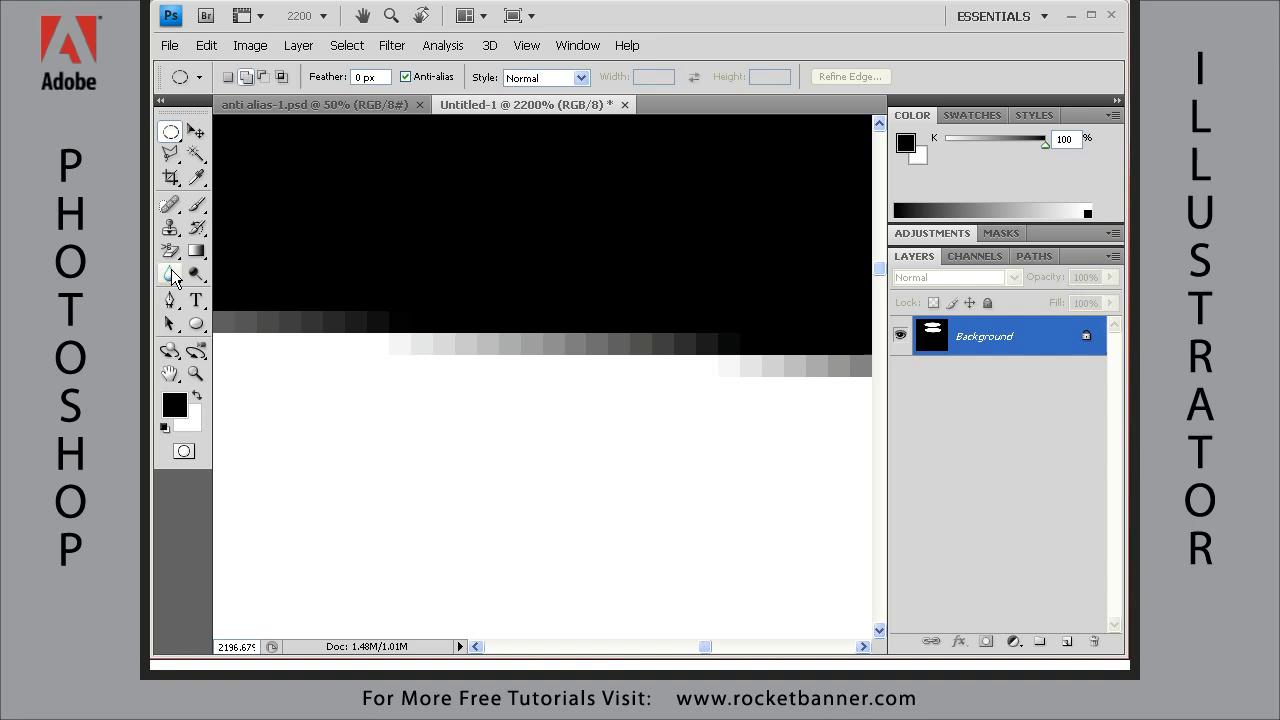
Set the Color panel to Grayscale Slider and sample the white and black areas.
click(196, 180)
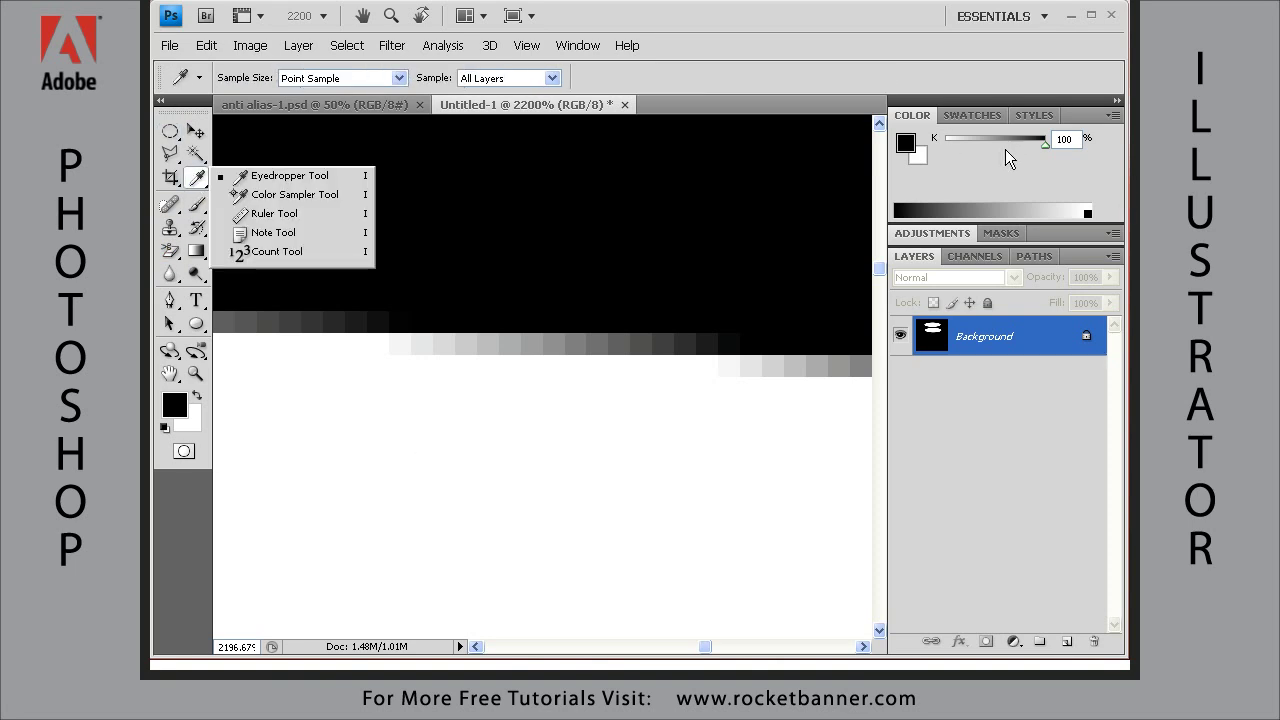
click(1113, 116)
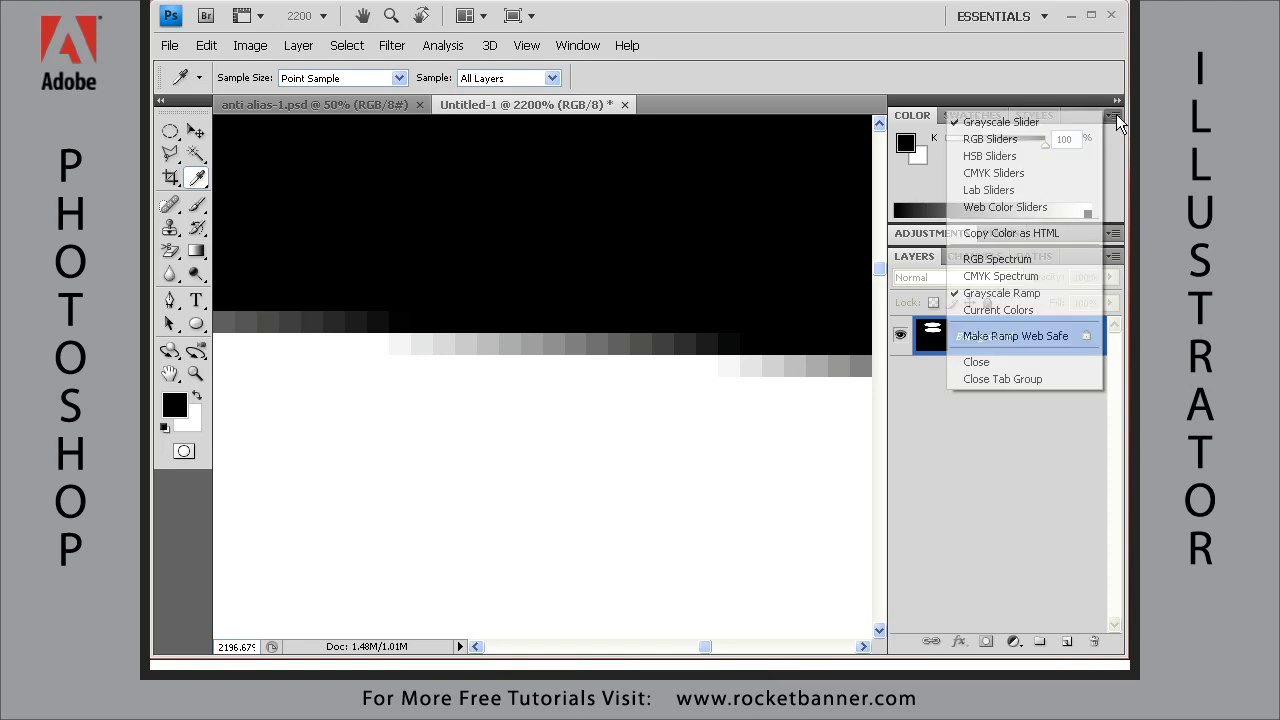
click(1000, 123)
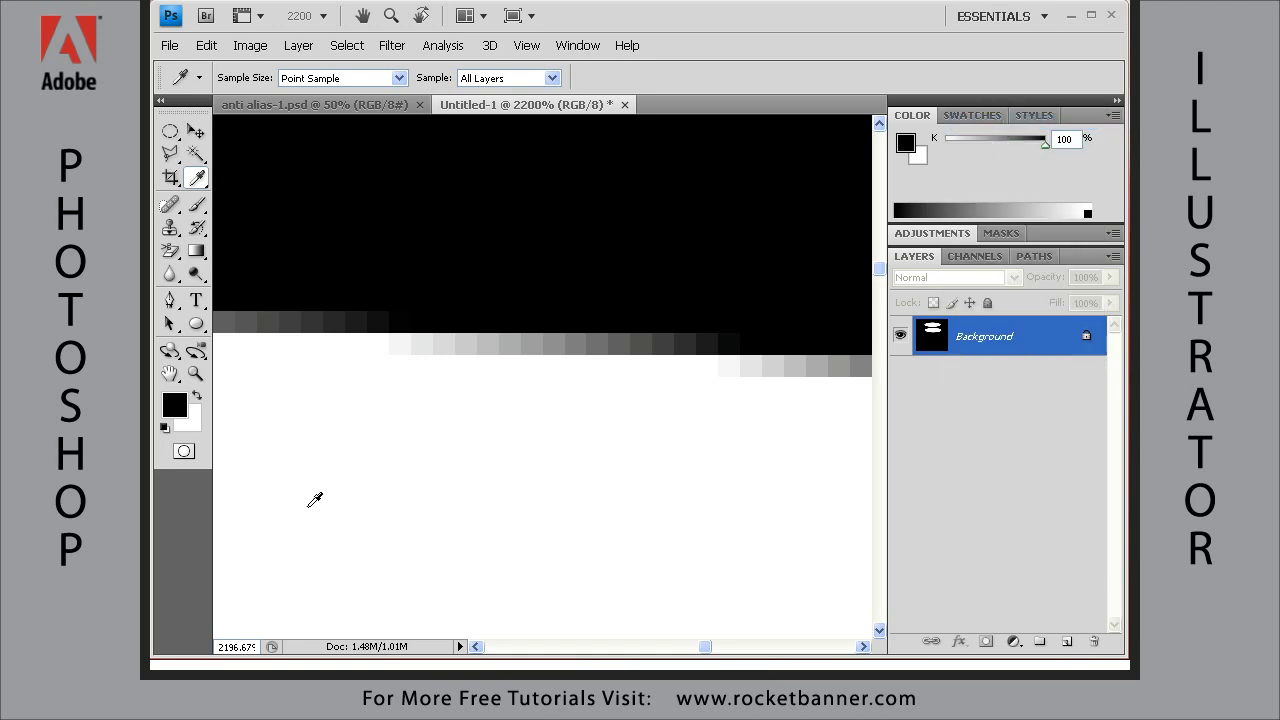
click(376, 463)
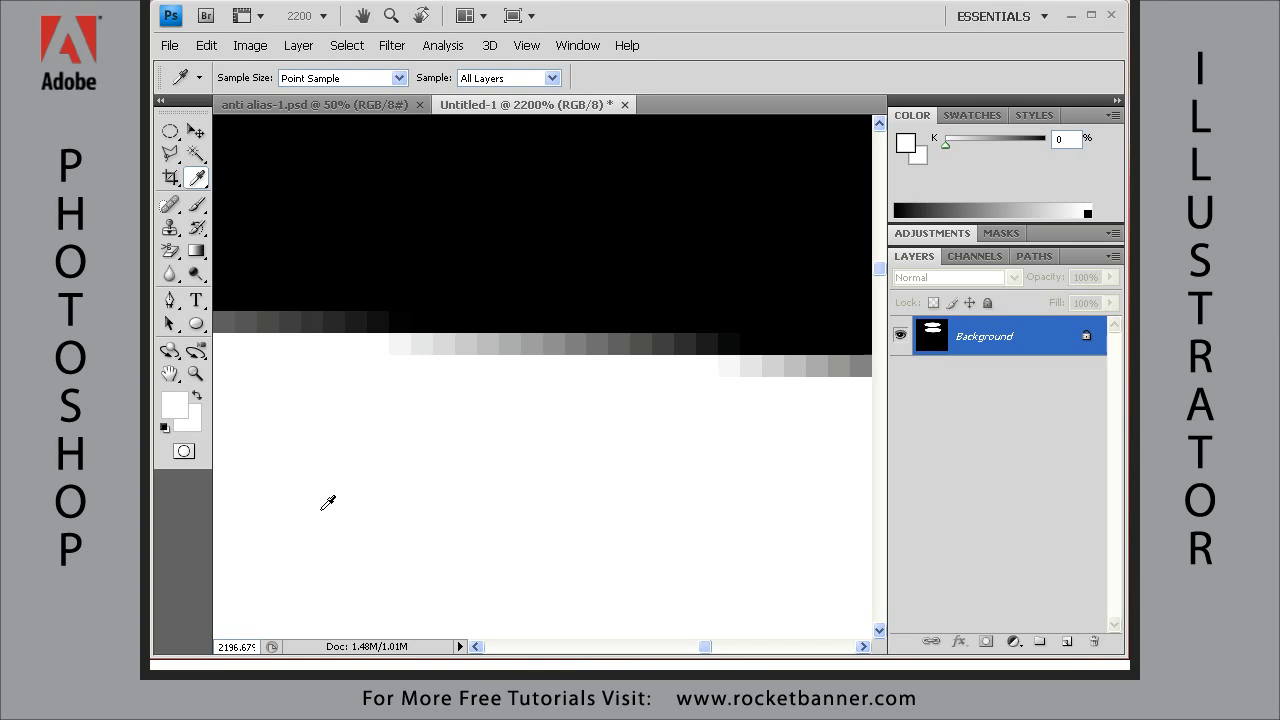
click(574, 173)
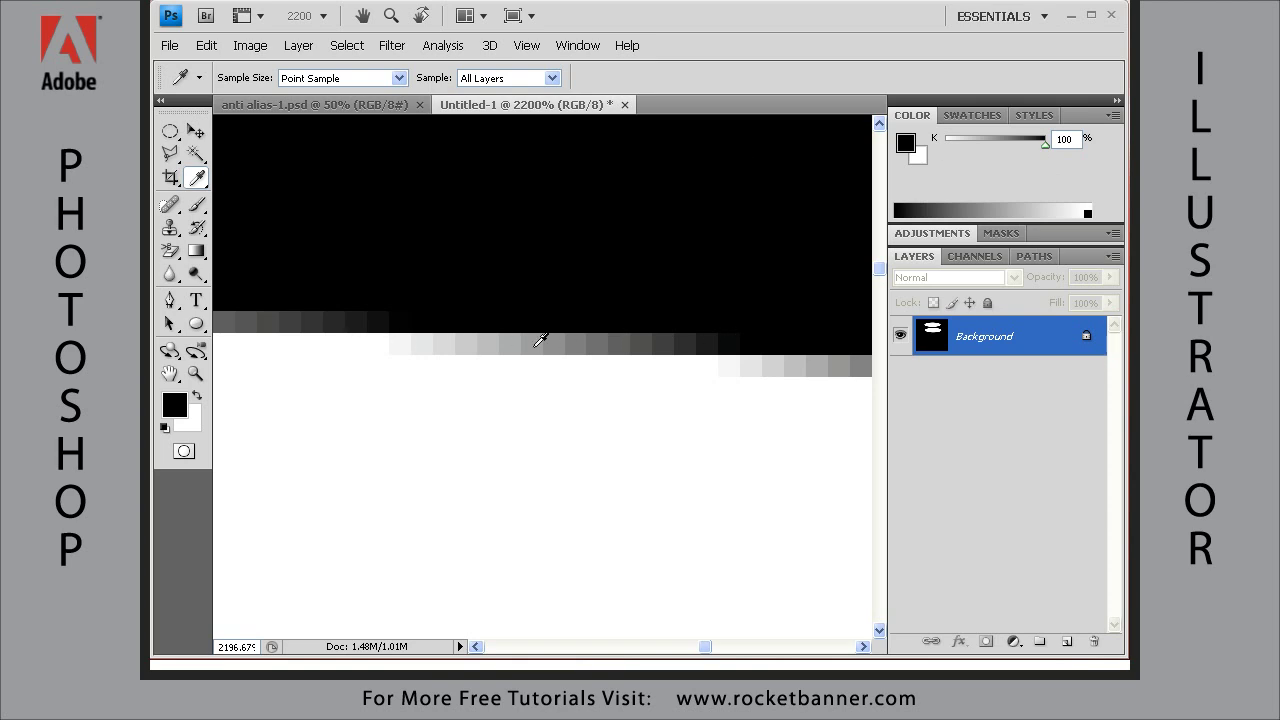
Sample the edge pixels in a row, reading K values from light grey to black.
click(356, 348)
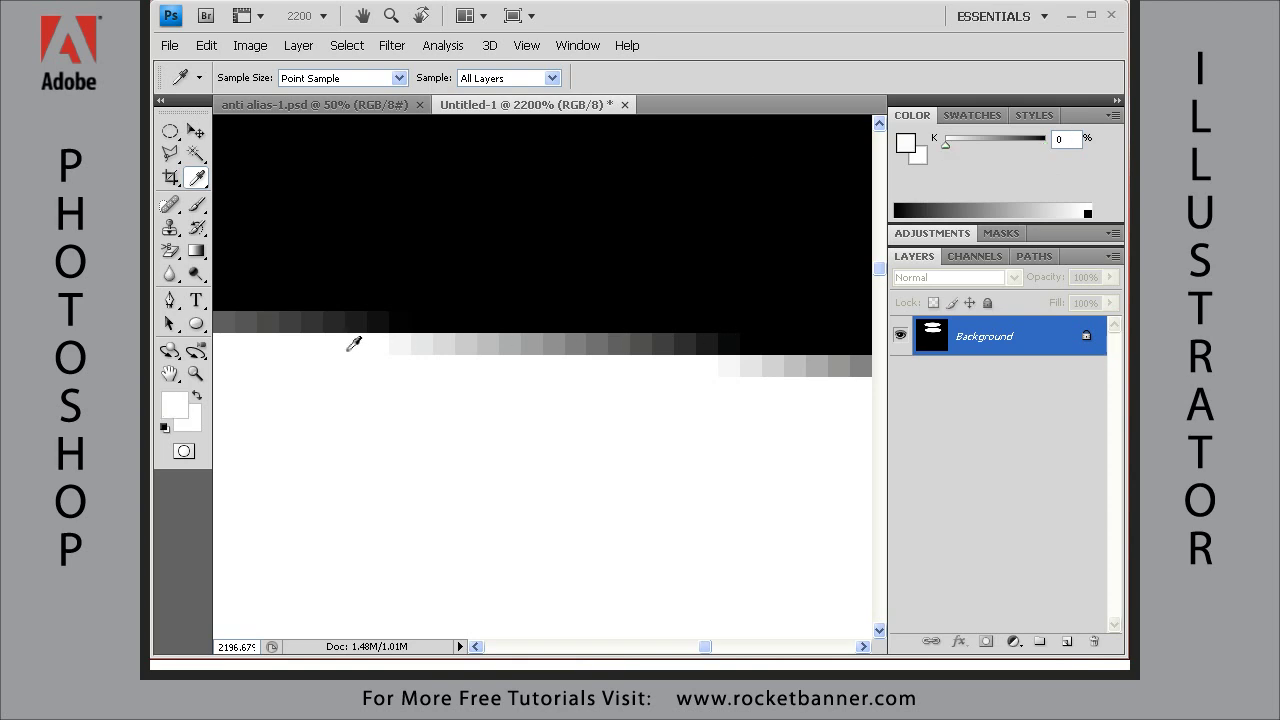
click(404, 341)
click(428, 341)
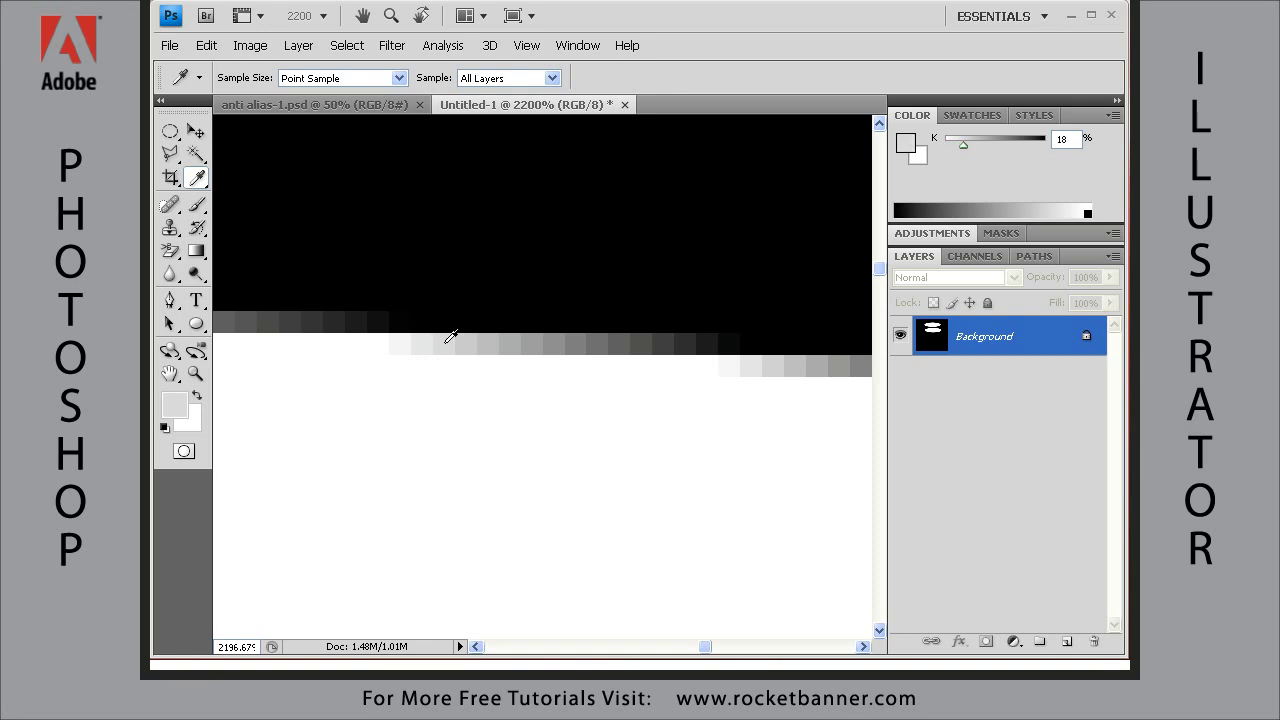
click(466, 341)
click(507, 341)
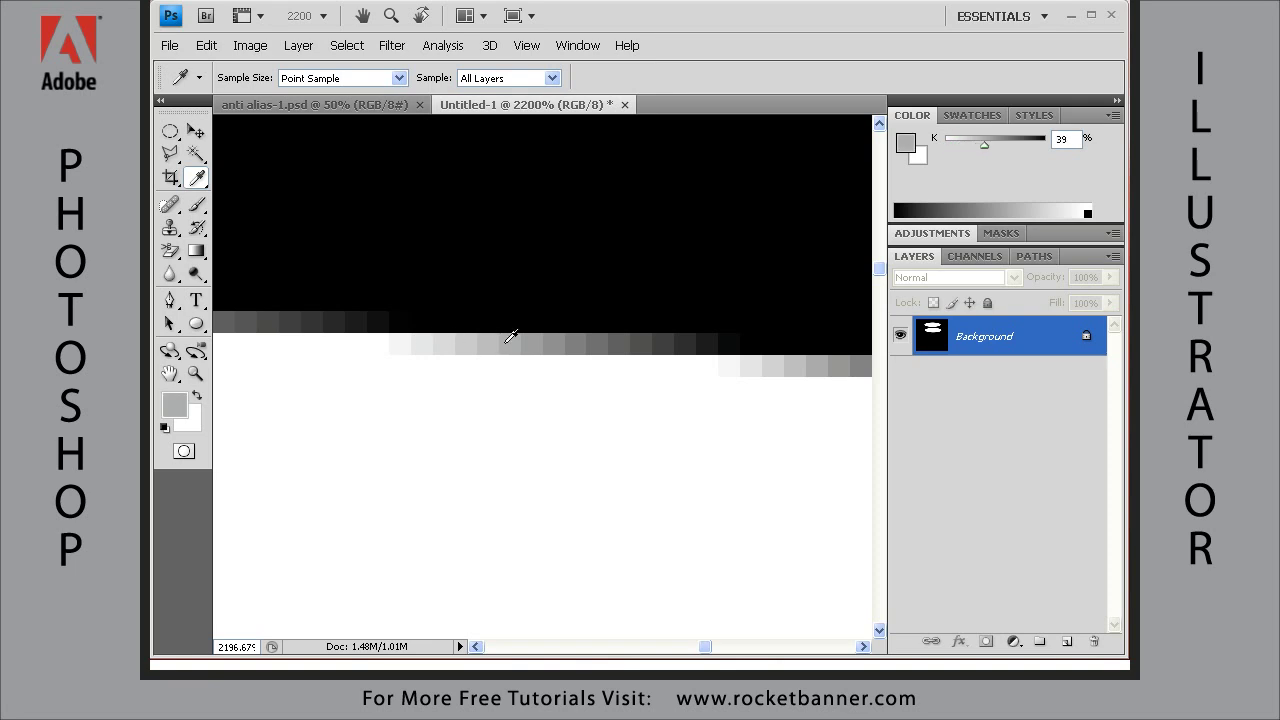
click(538, 340)
click(586, 342)
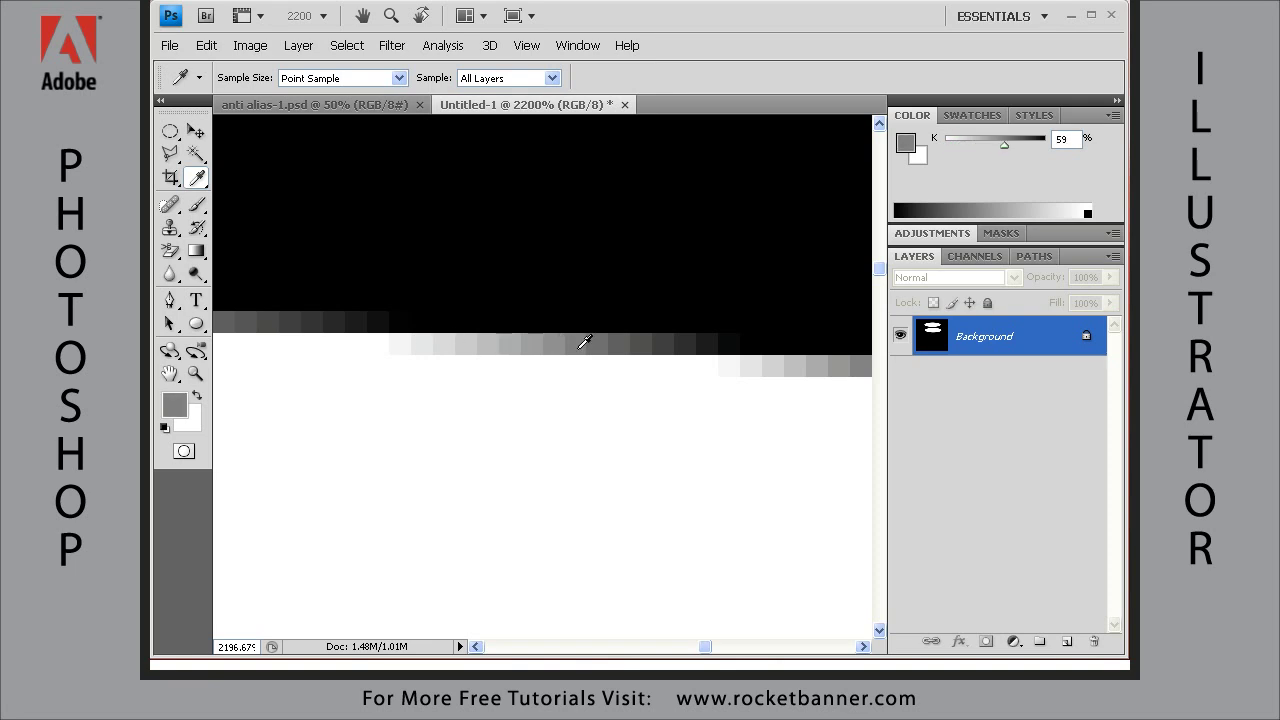
click(630, 342)
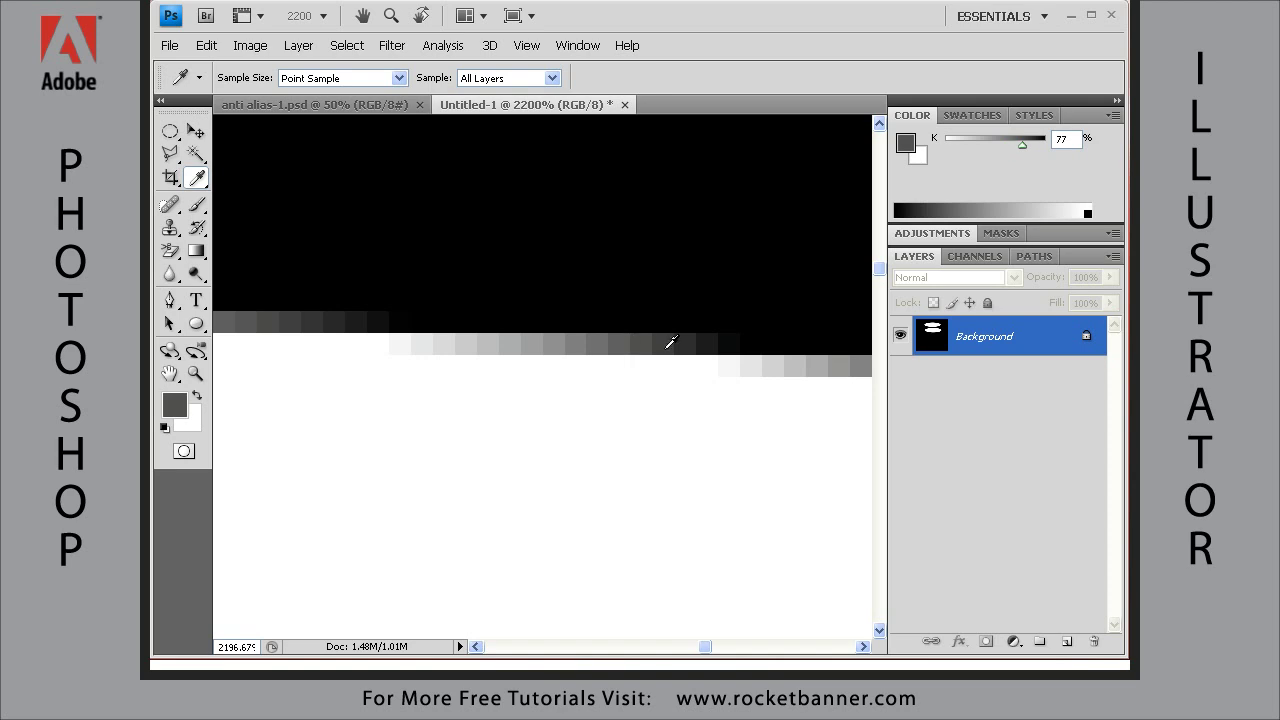
click(675, 341)
click(710, 338)
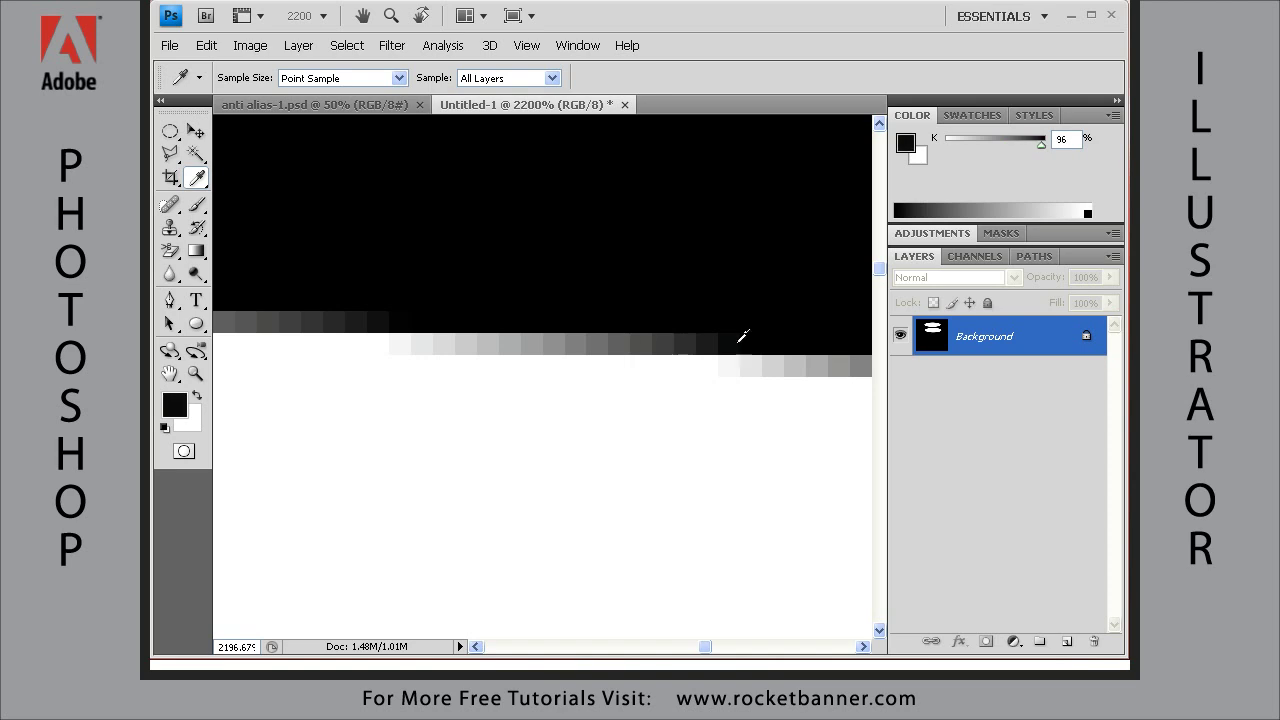
click(784, 333)
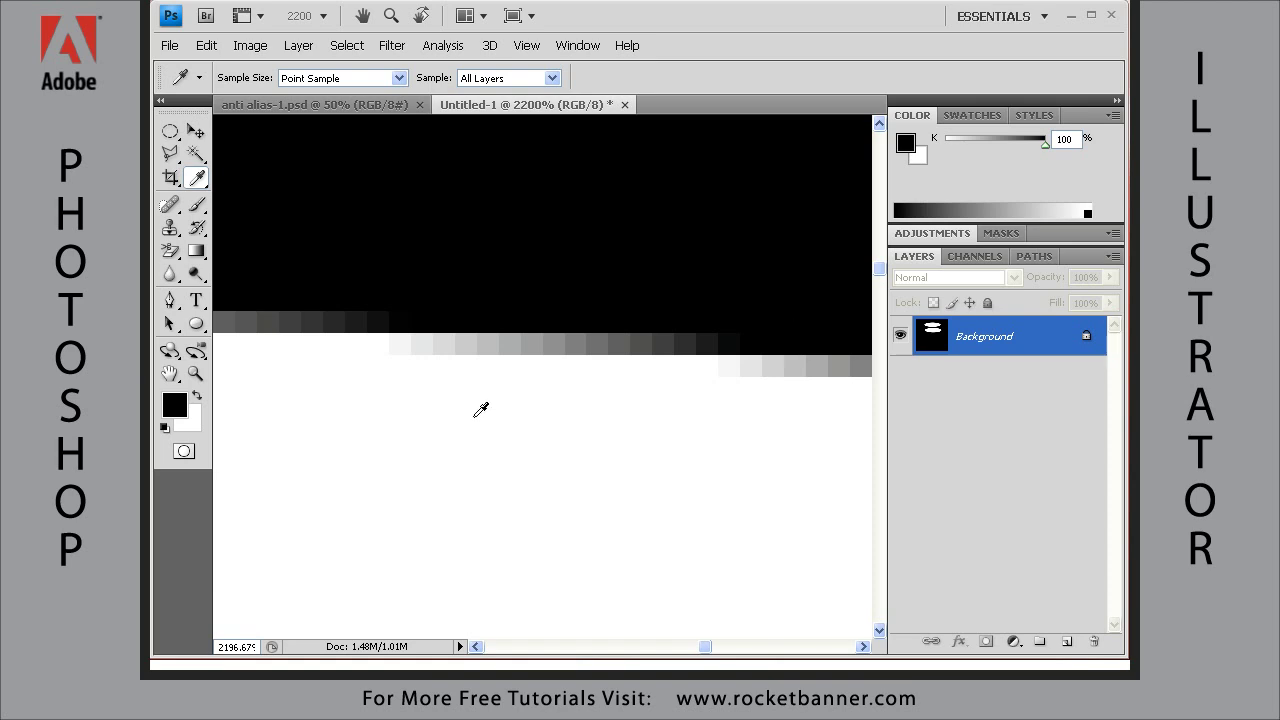
Return to the anti alias-1.psd car photo and activate its saved car path.
key(ctrl+1)
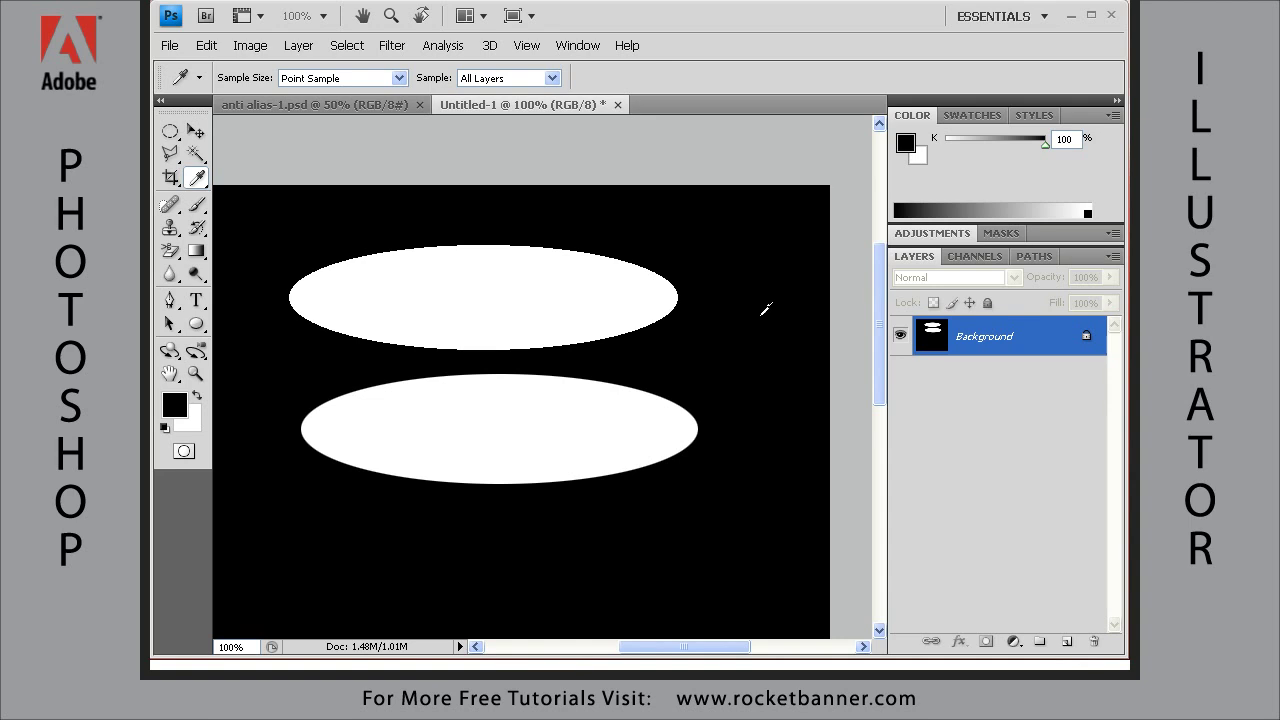
click(281, 104)
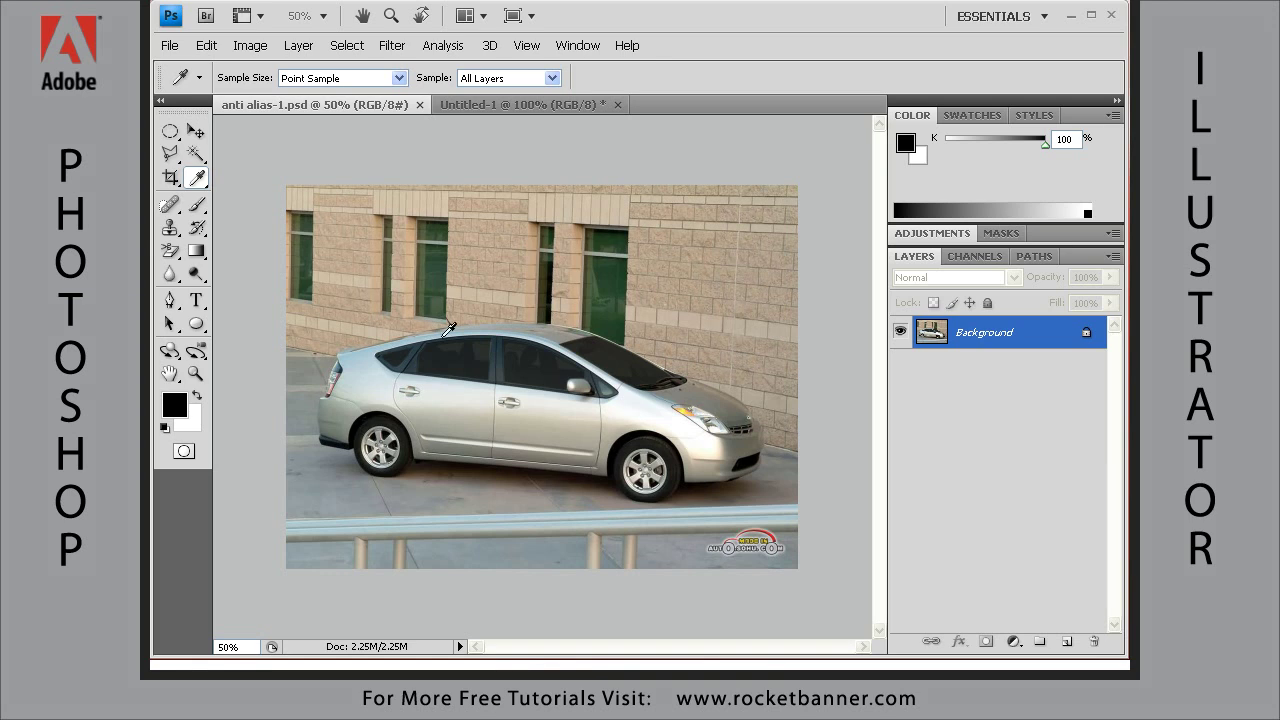
click(1034, 256)
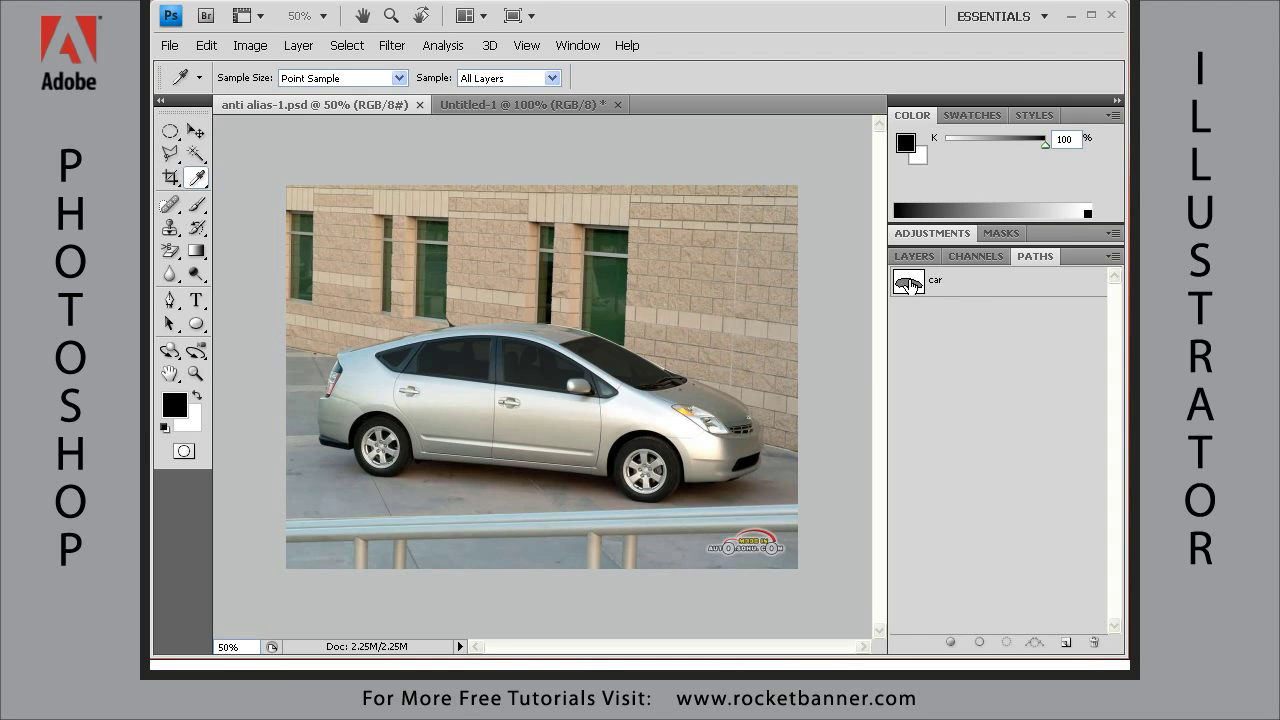
click(908, 288)
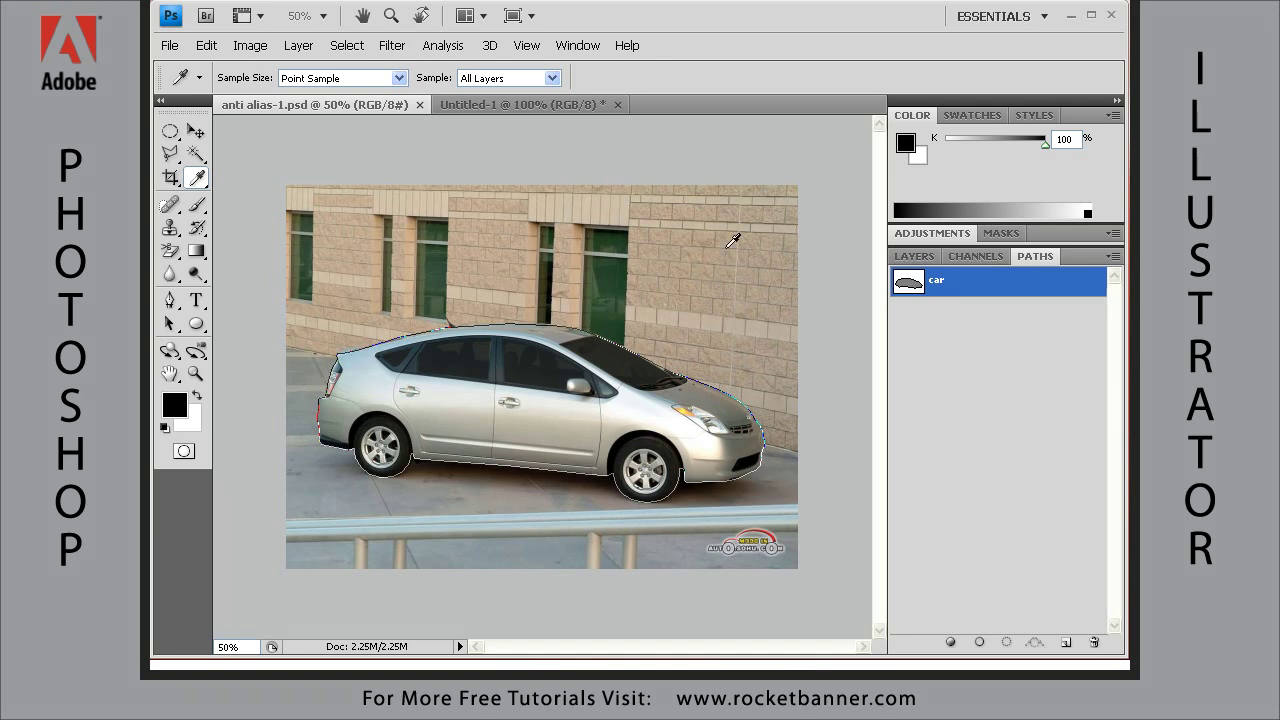
Make a non-anti-aliased selection from the car path and invert it to the car.
click(1113, 258)
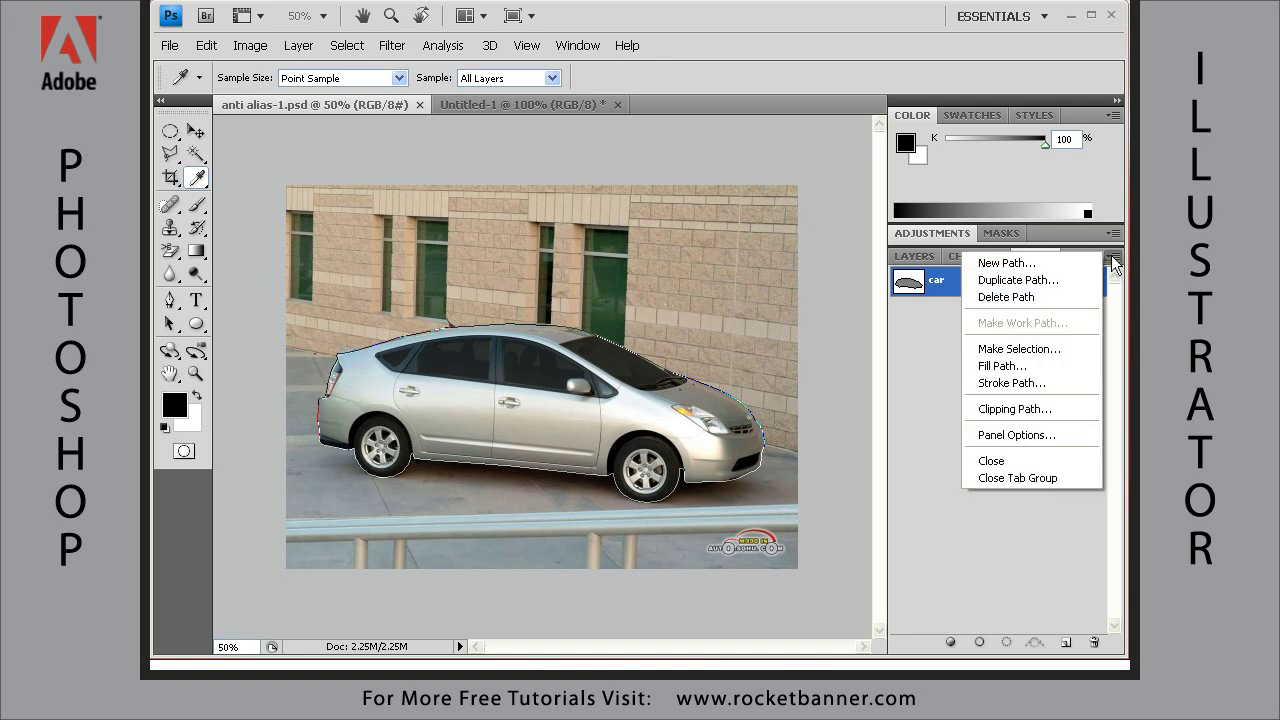
click(1020, 349)
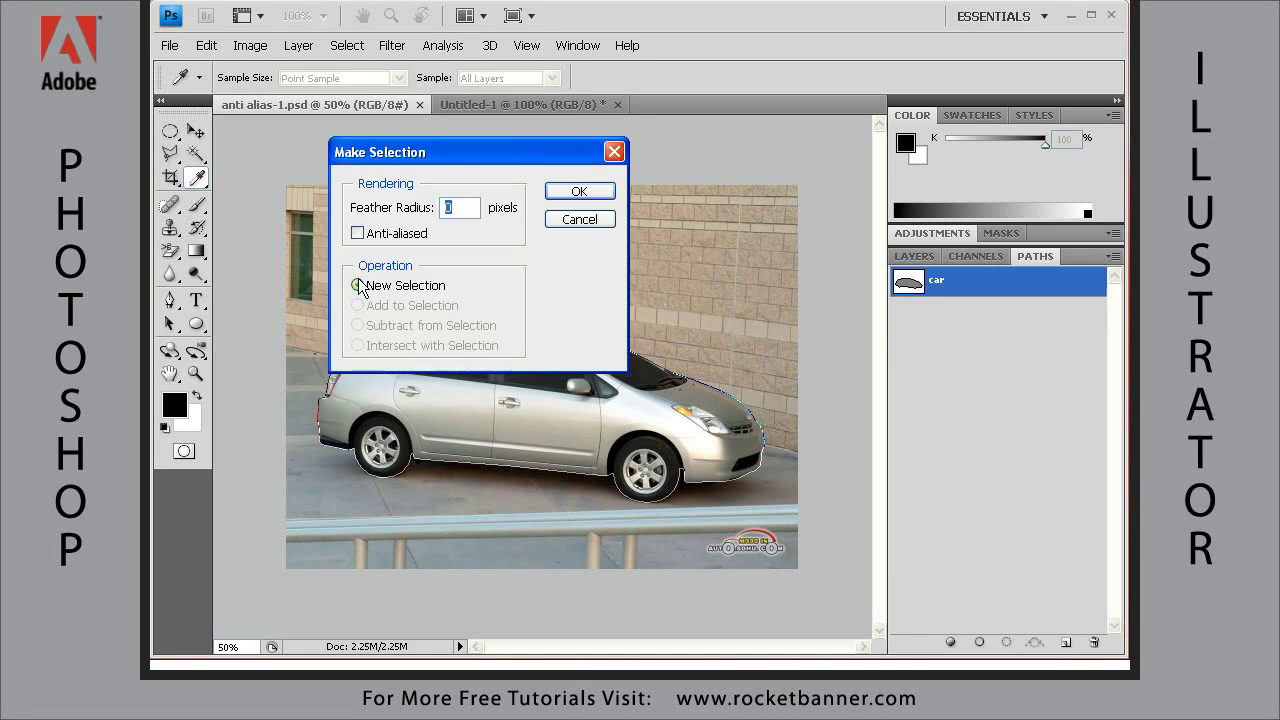
click(585, 191)
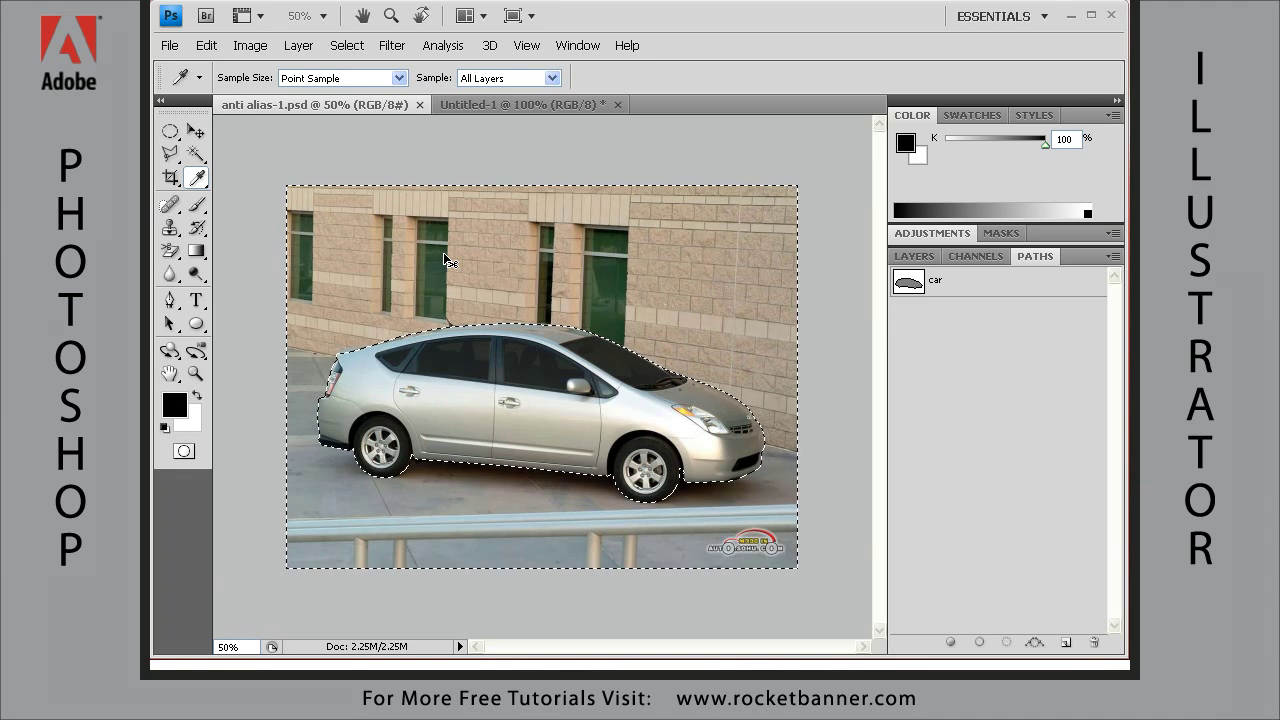
key(ctrl+shift+i)
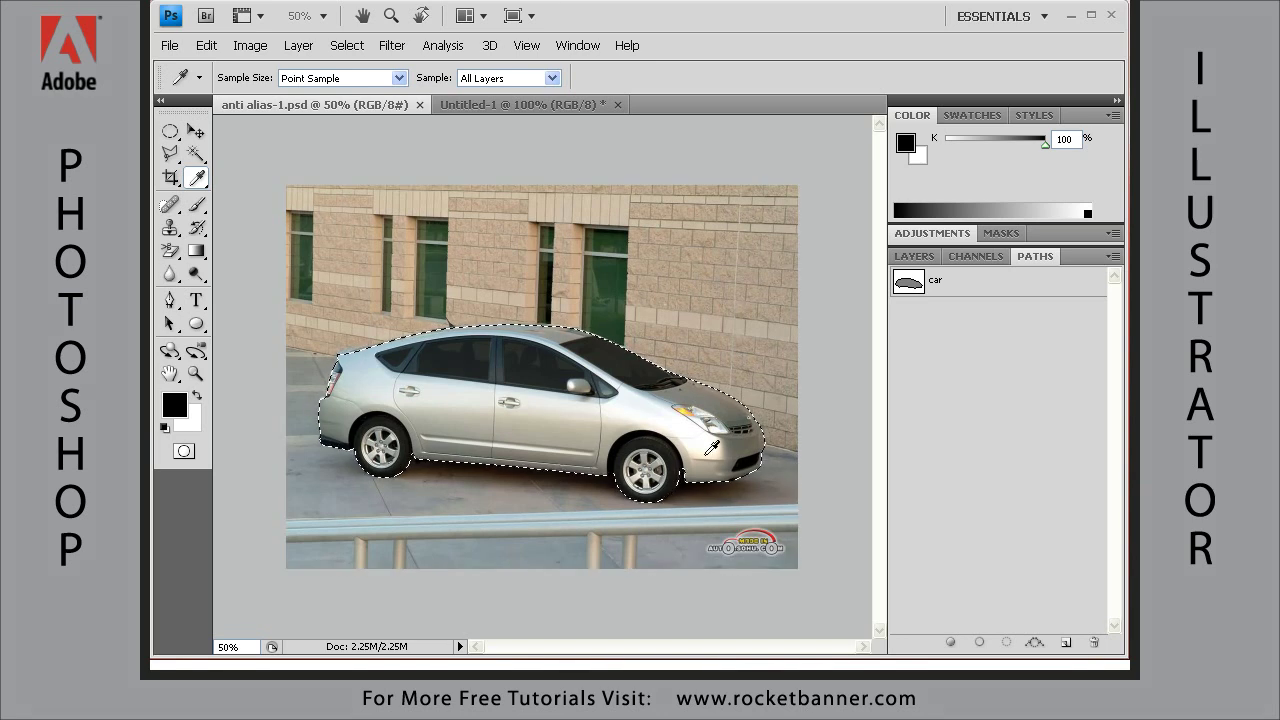
Copy the selected car onto a new layer named 'aliased'.
click(905, 254)
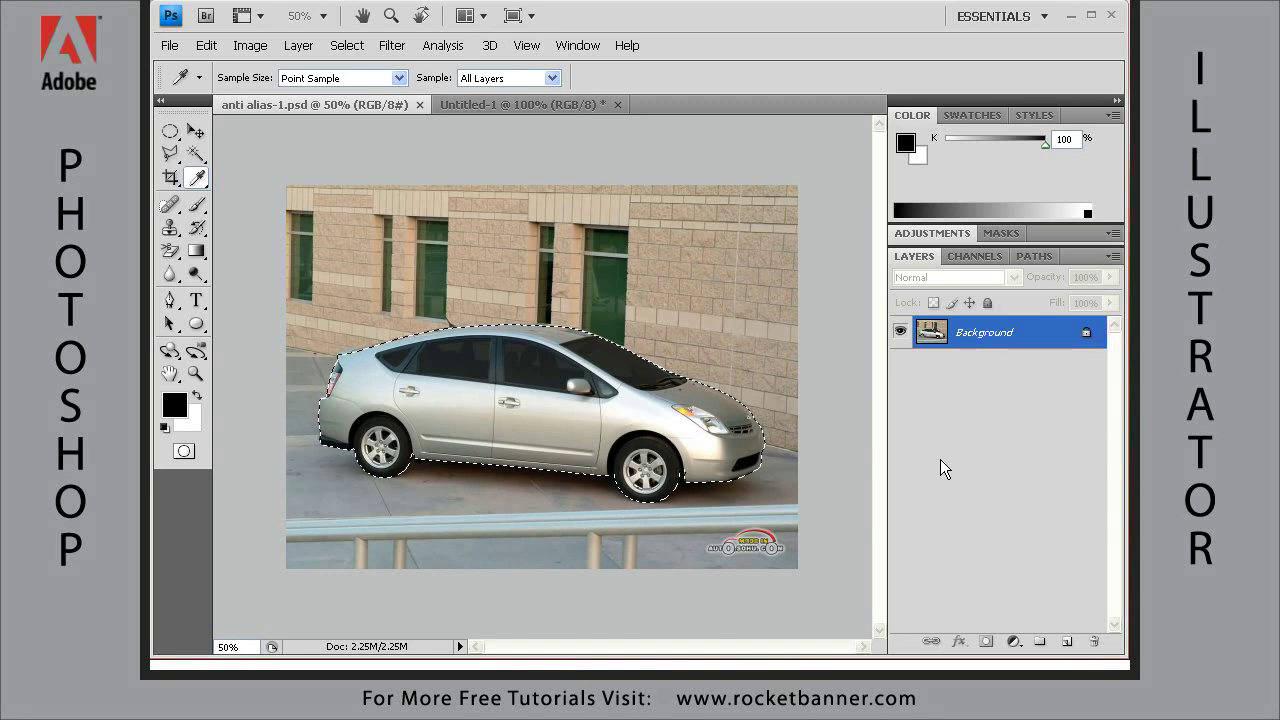
key(ctrl+j)
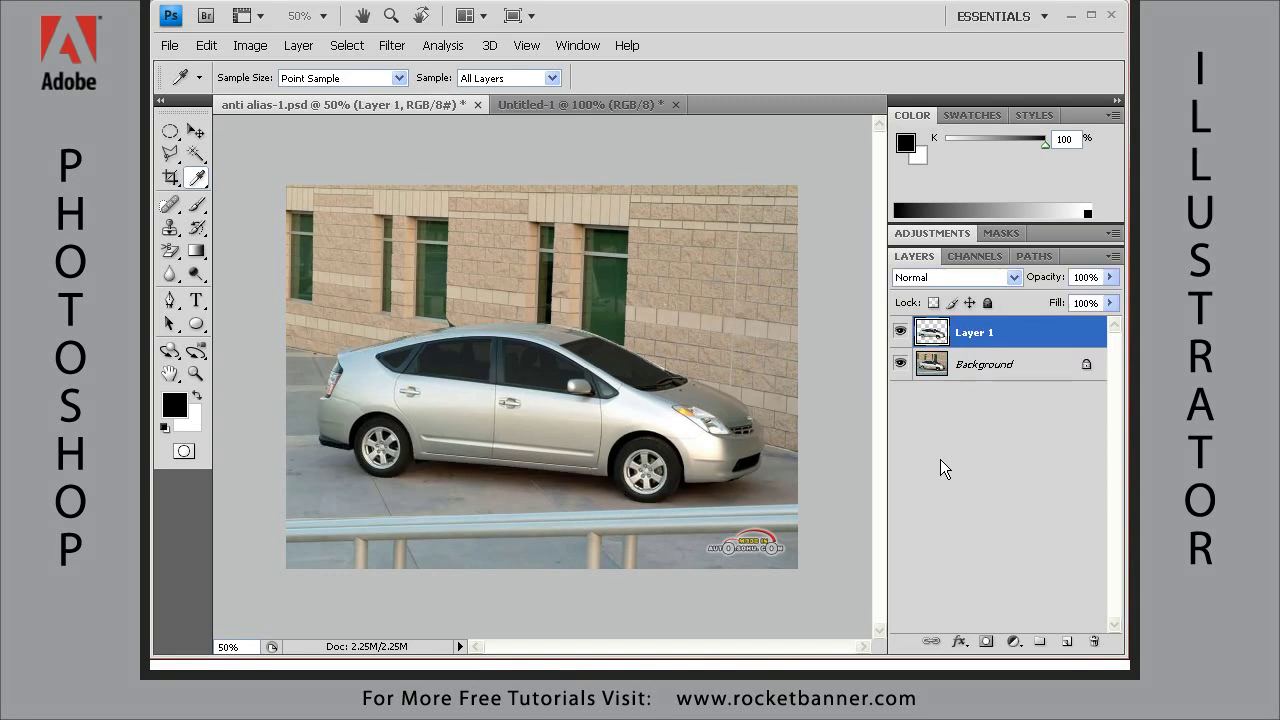
double_click(963, 333)
text(al)
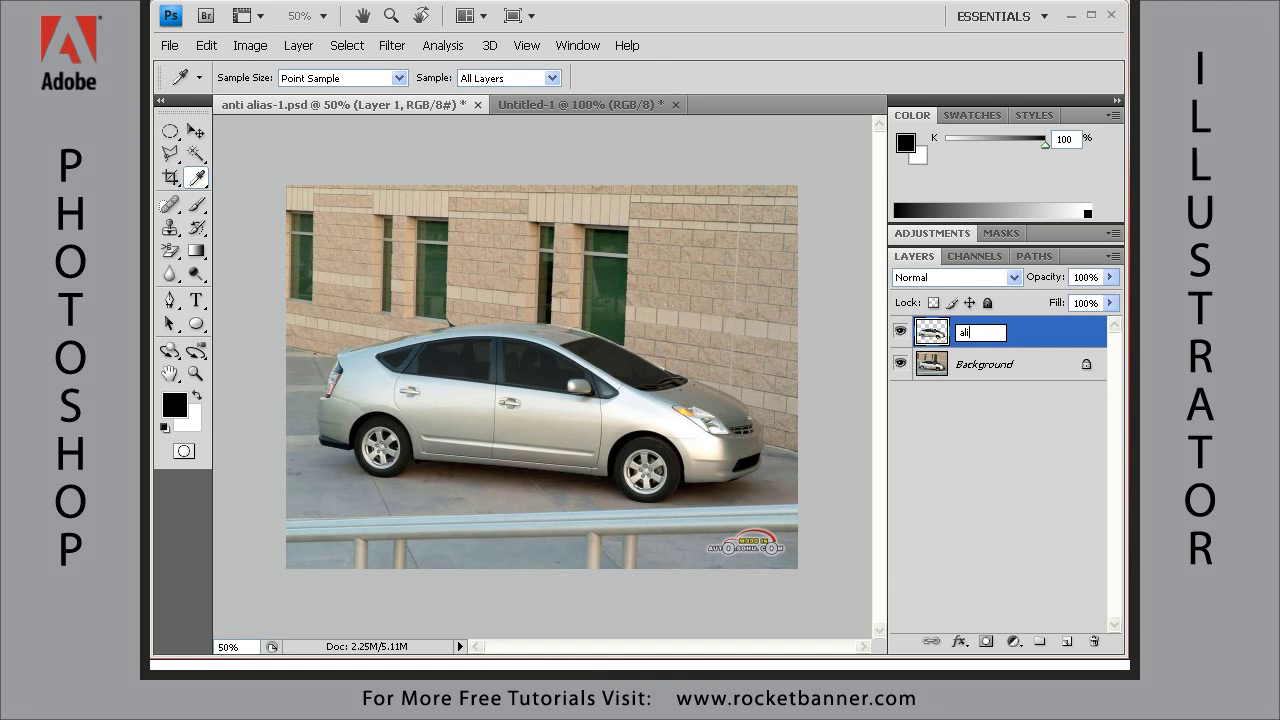
text(iased)
key(Return)
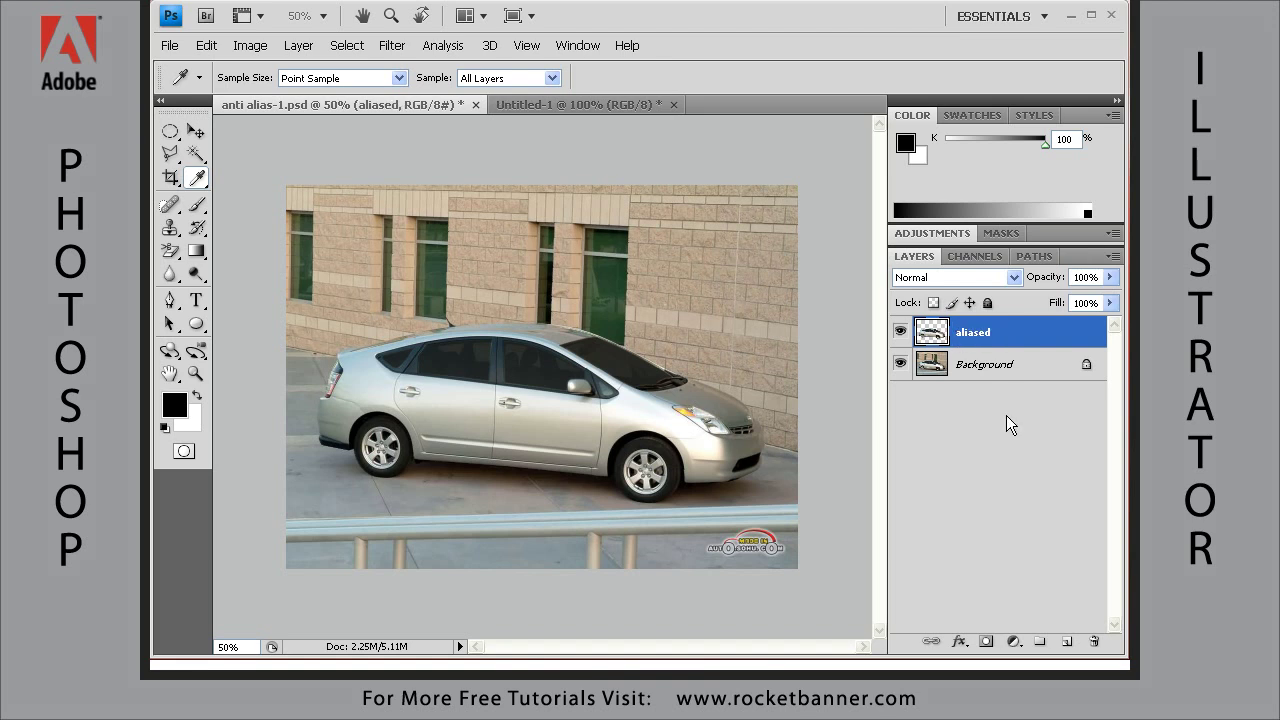
With Background active, load the car path as an anti-aliased selection inverted to the car.
click(962, 364)
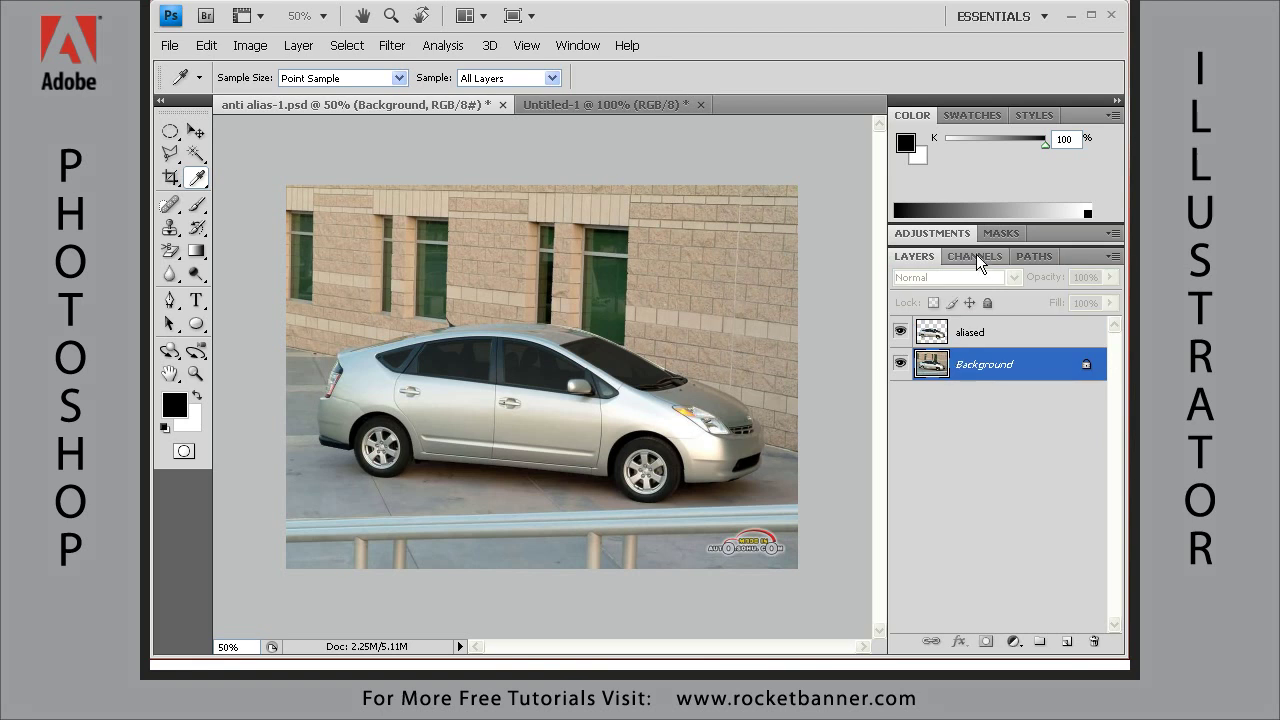
click(1031, 254)
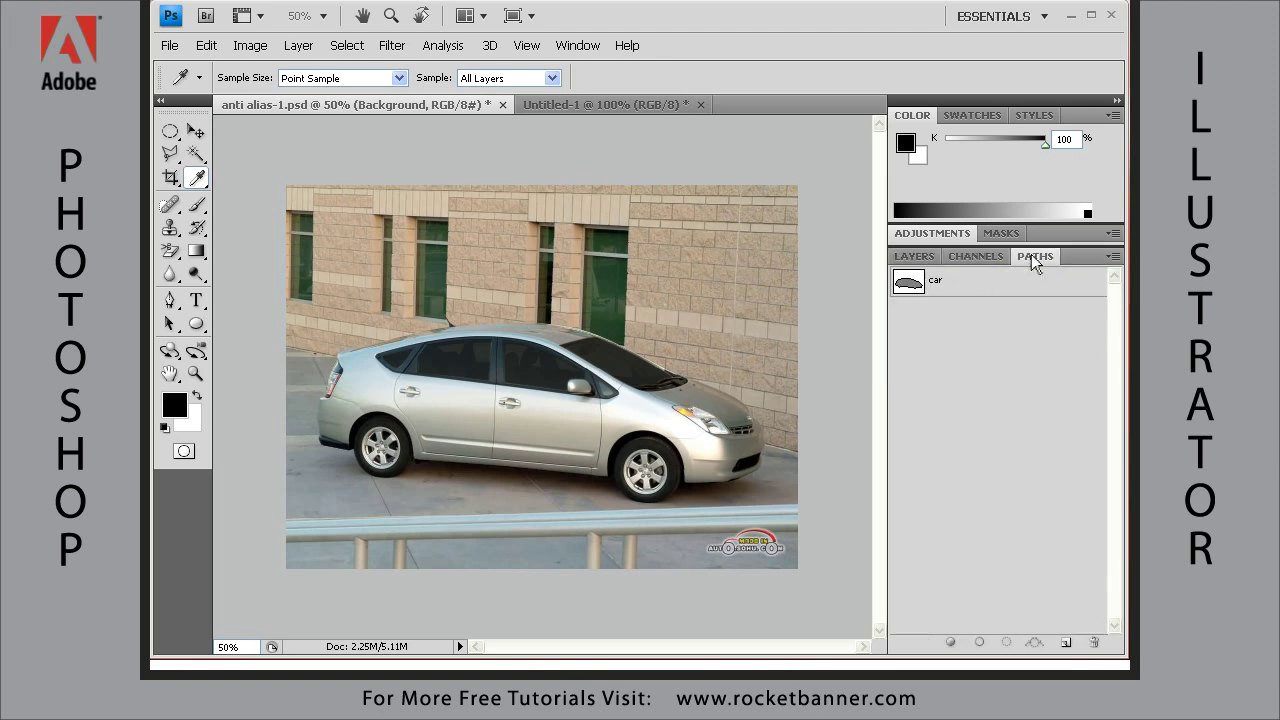
click(907, 284)
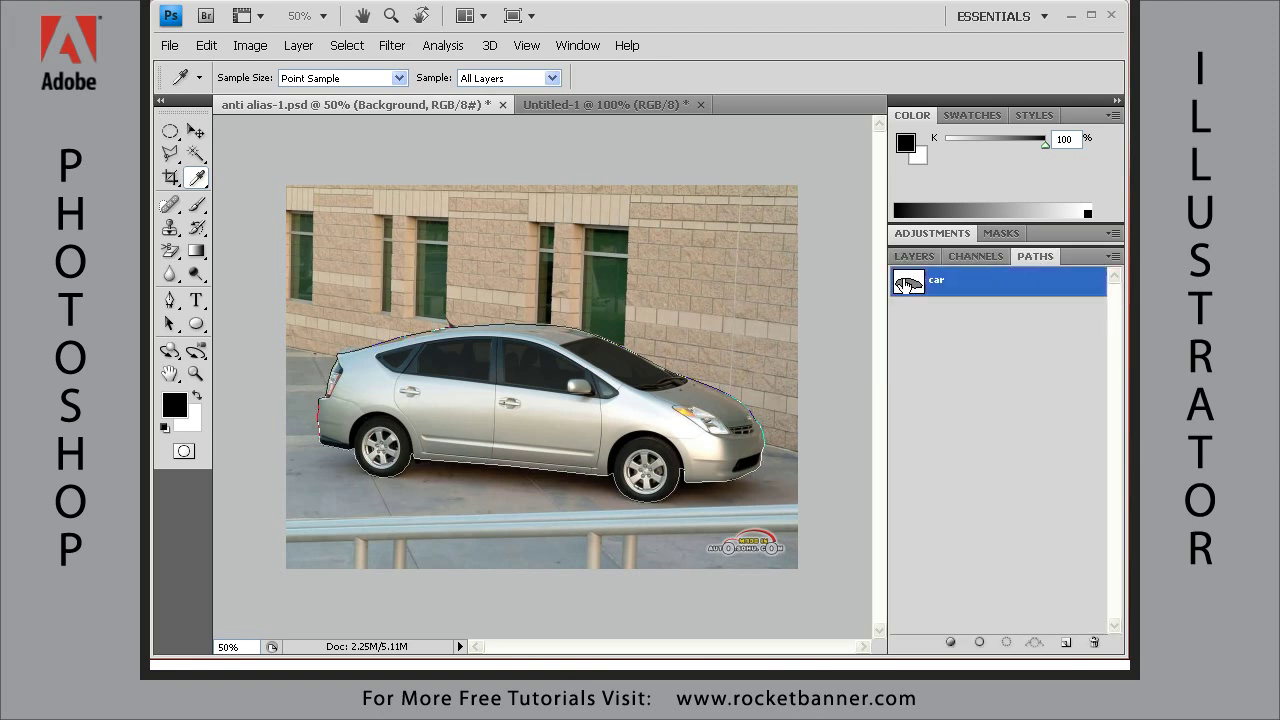
click(1113, 256)
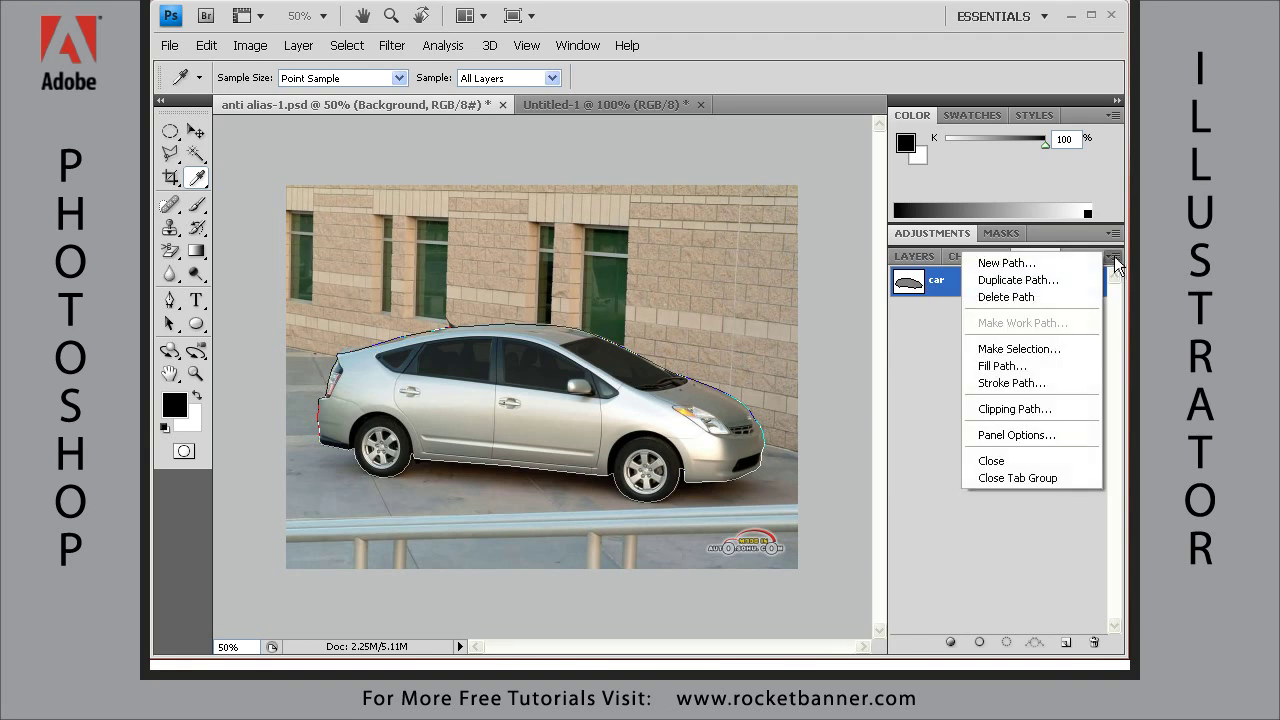
click(1043, 350)
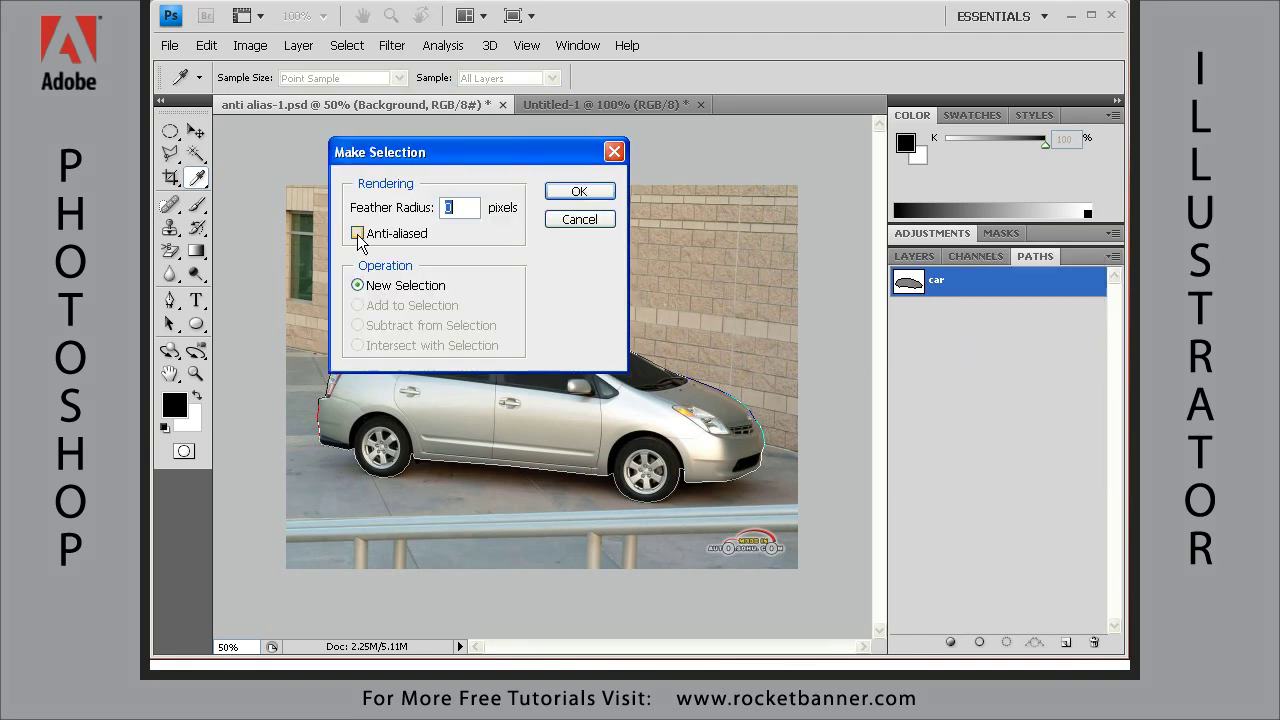
click(585, 192)
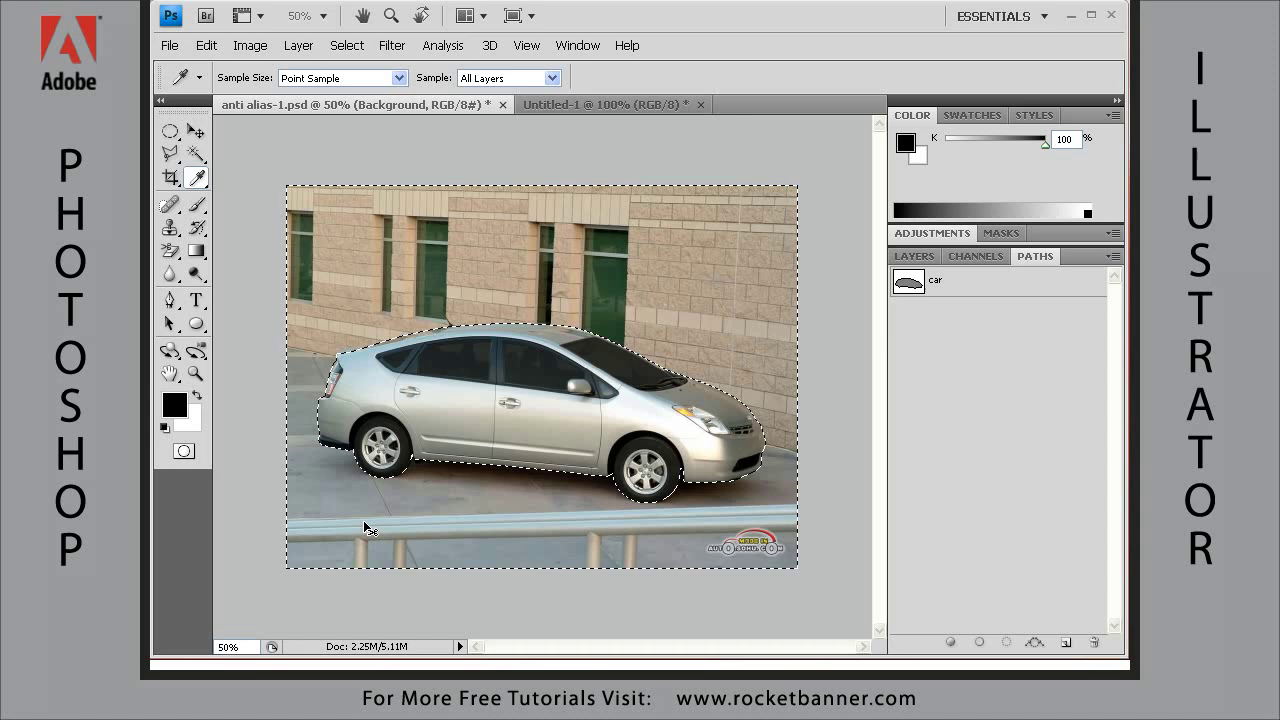
key(ctrl+shift+i)
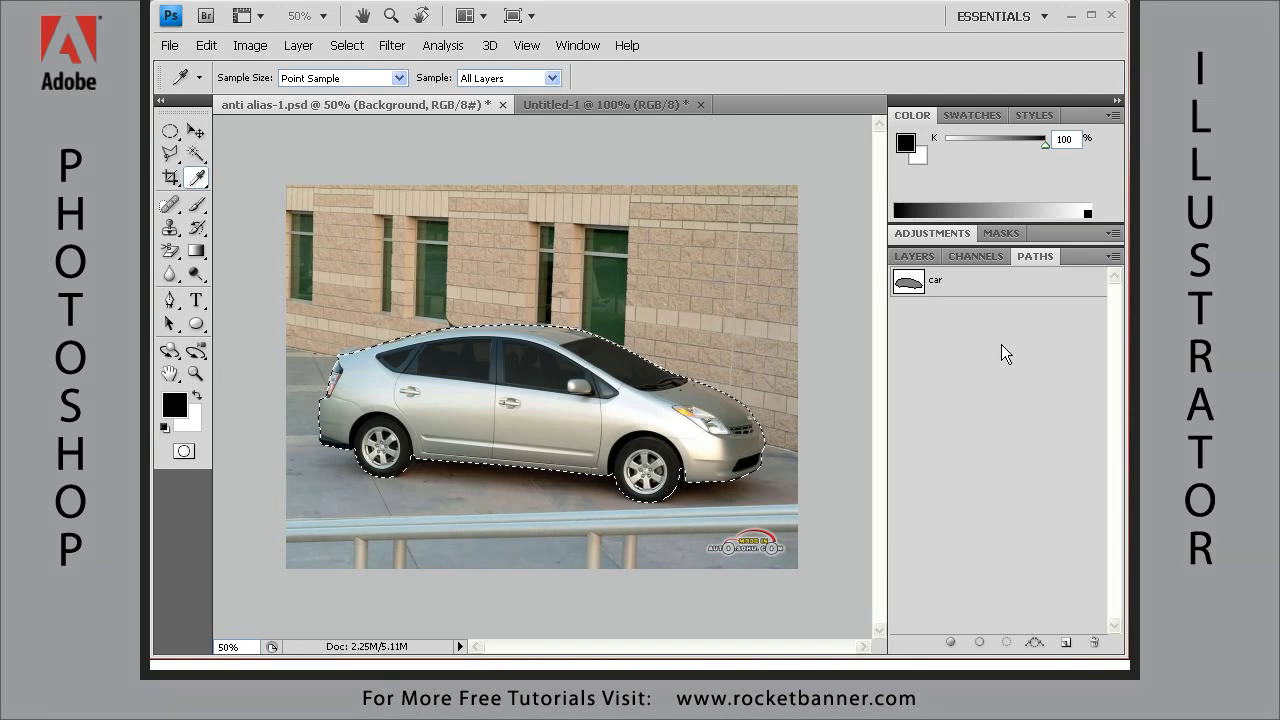
Copy the anti-aliased car selection to a new layer named 'anti aliased'.
click(911, 255)
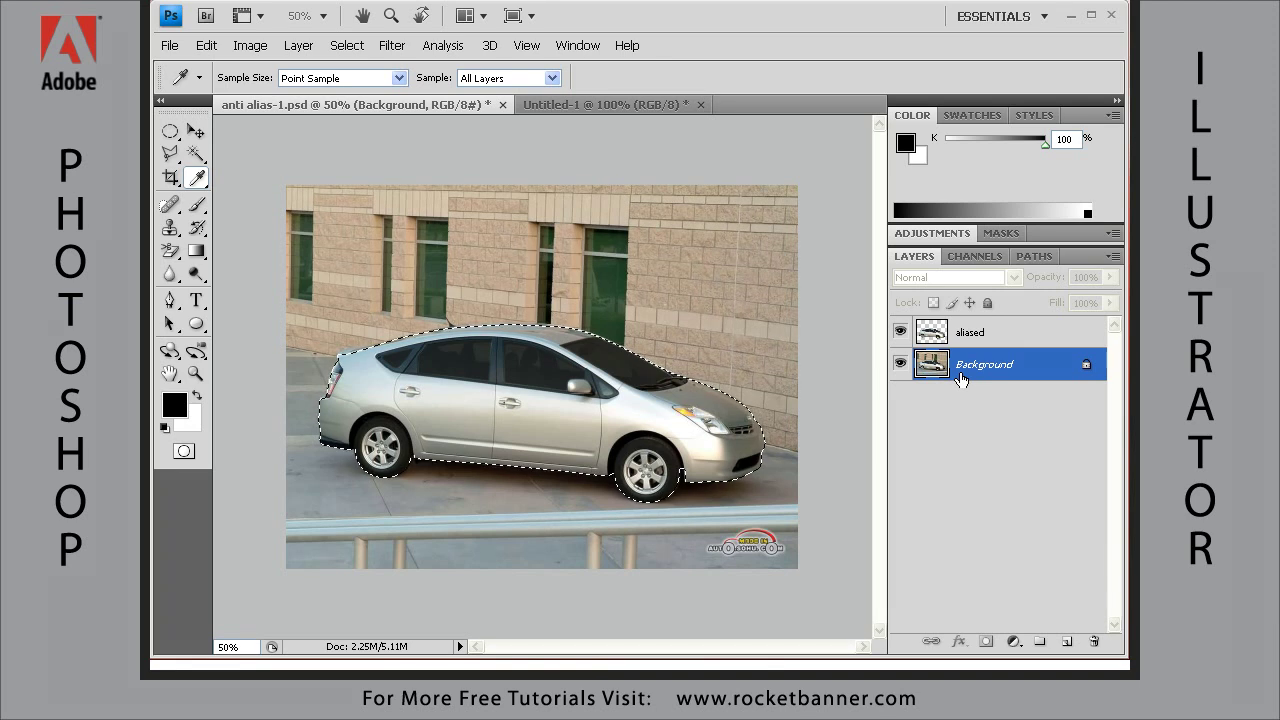
key(ctrl+j)
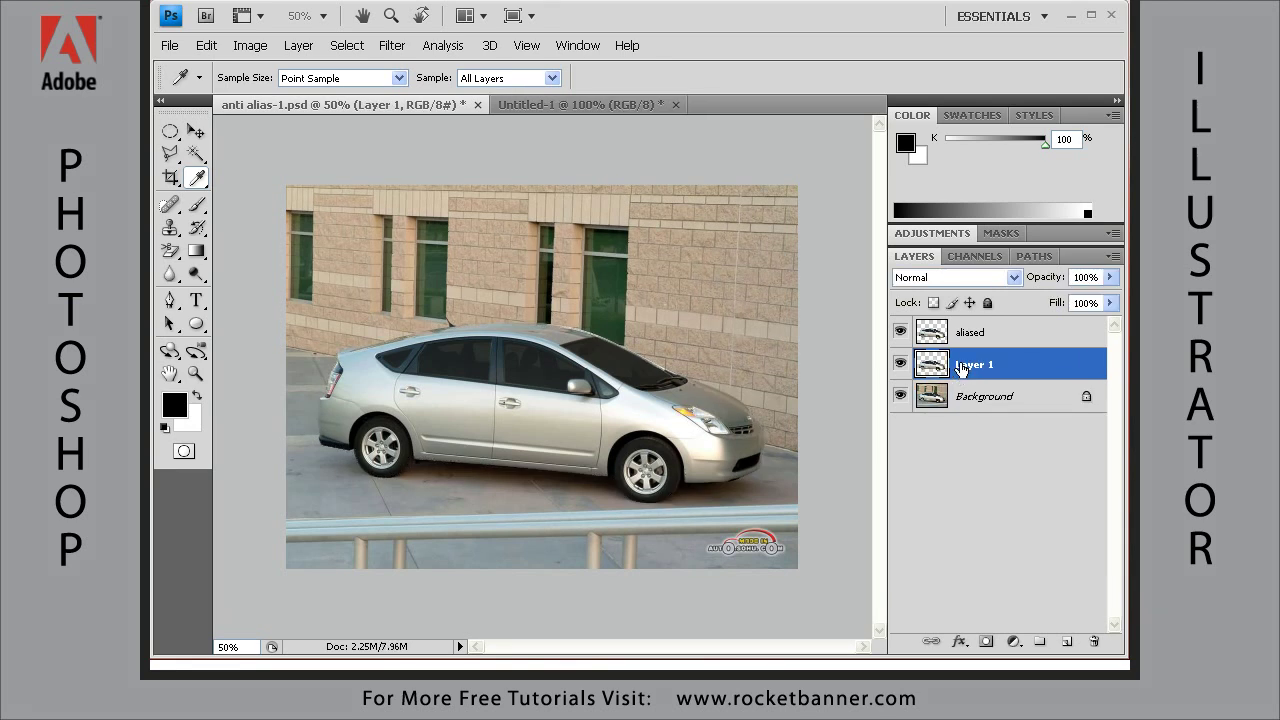
double_click(961, 365)
text(anti alia)
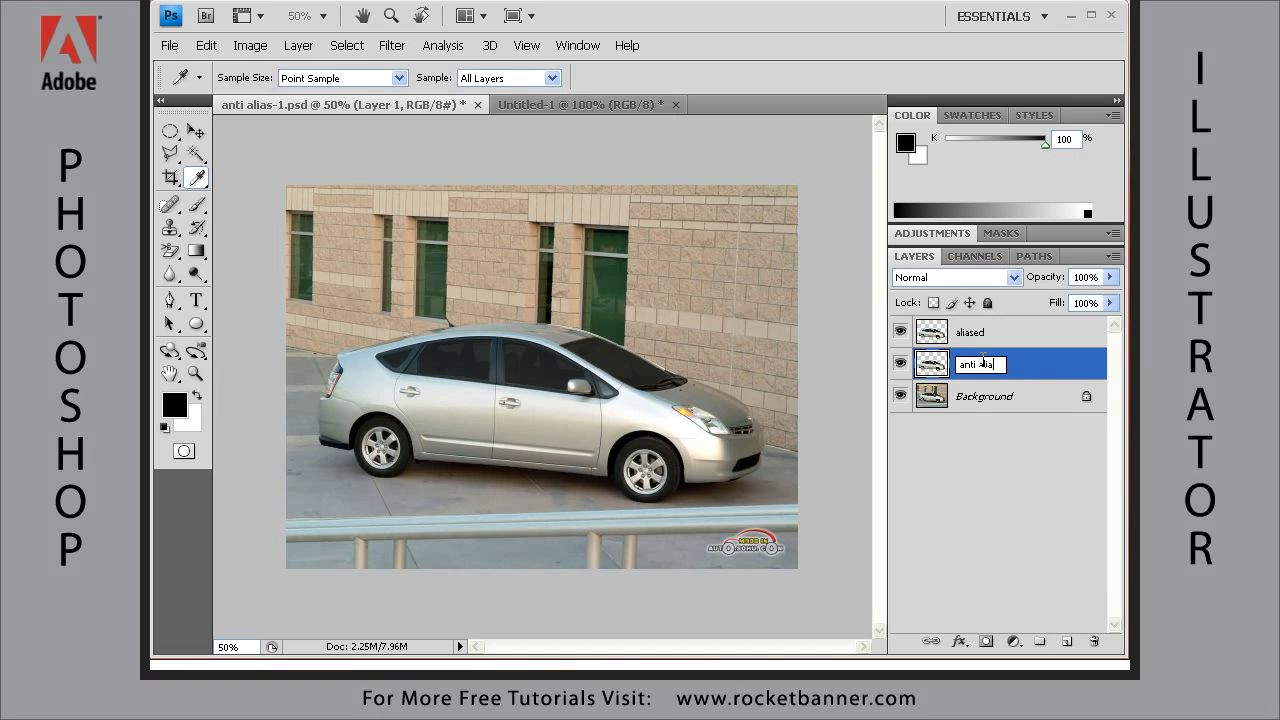
text(sed)
key(Return)
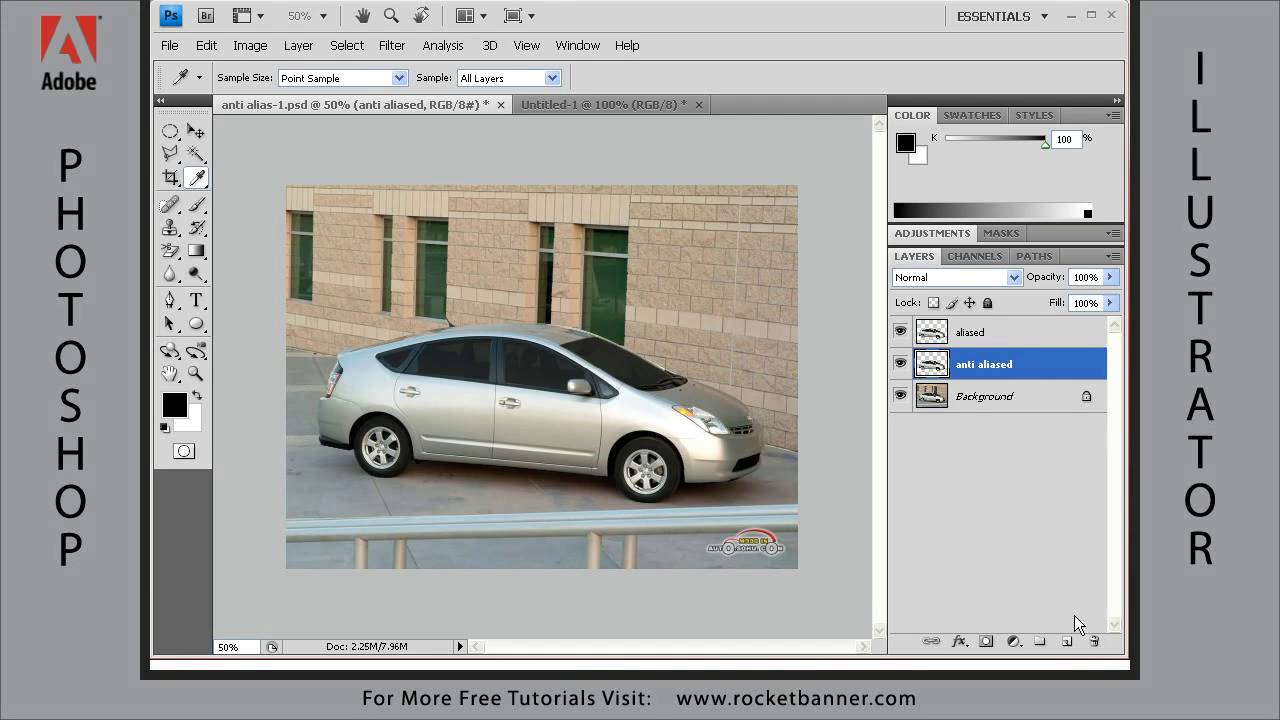
Add a new Layer 1 below the car layers and fill it with black.
click(1067, 644)
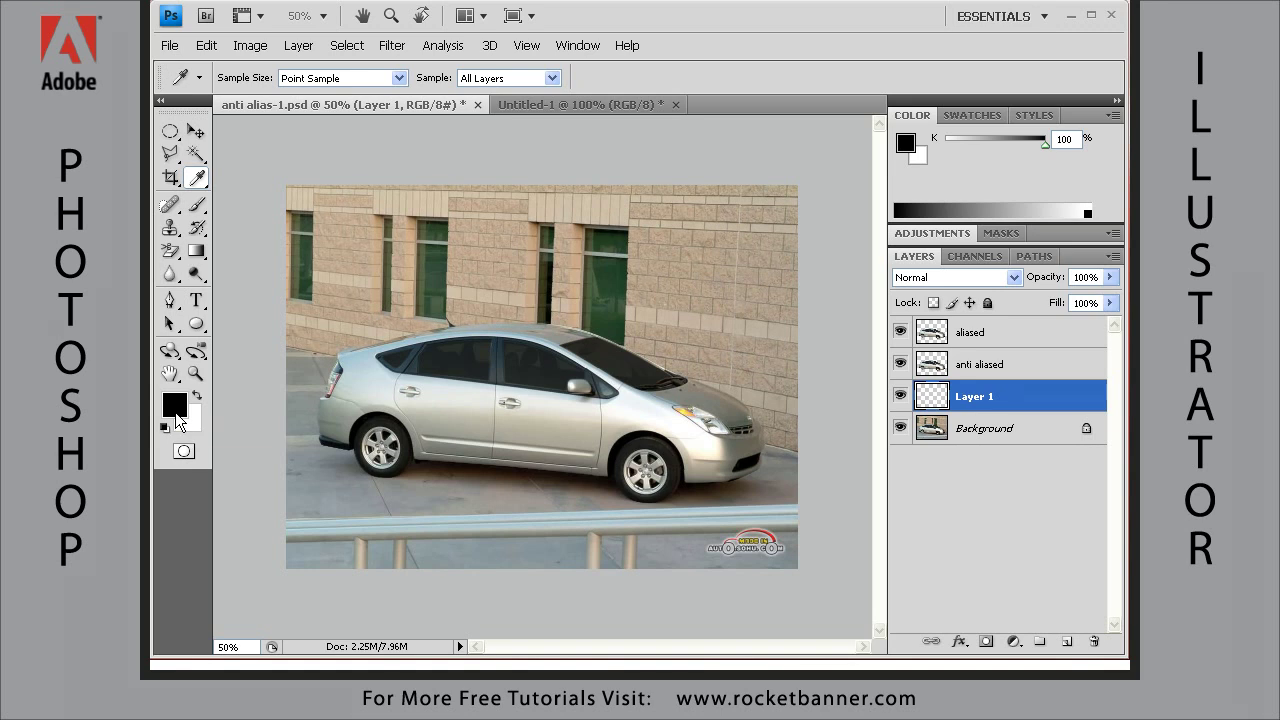
key(alt+BackSpace)
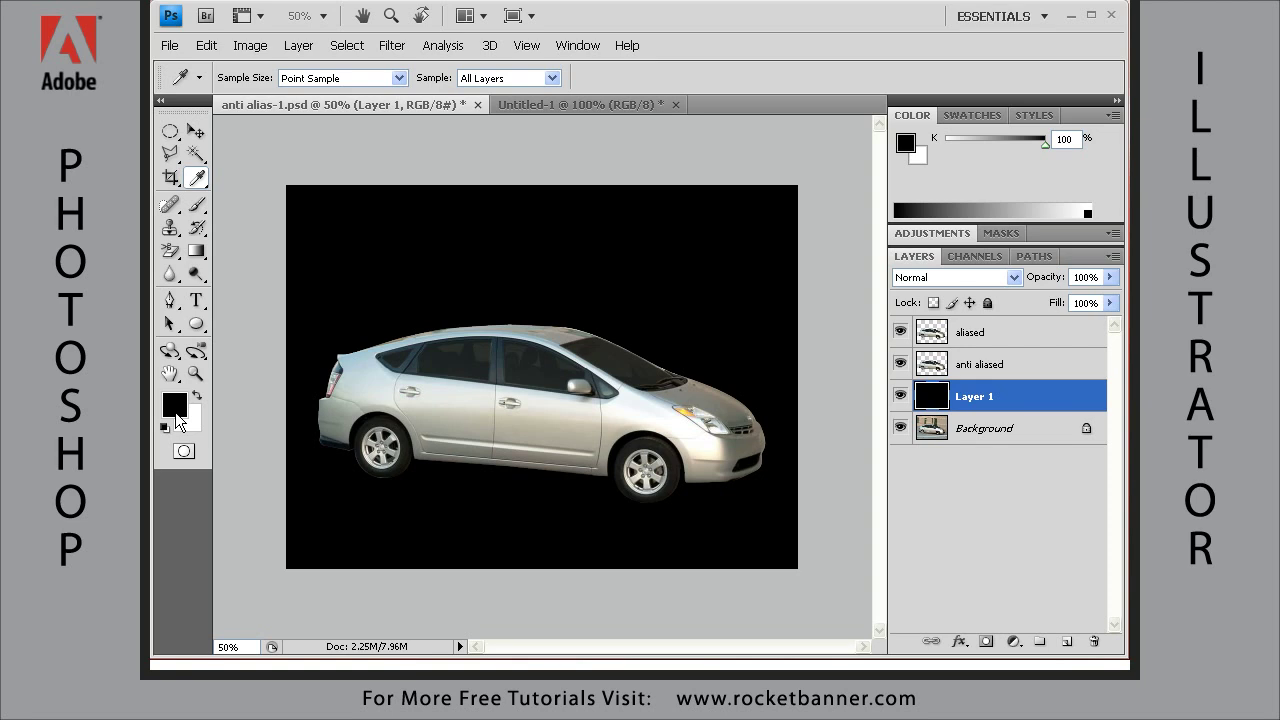
Hide the anti aliased layer so only the aliased car shows over black.
click(900, 332)
click(900, 364)
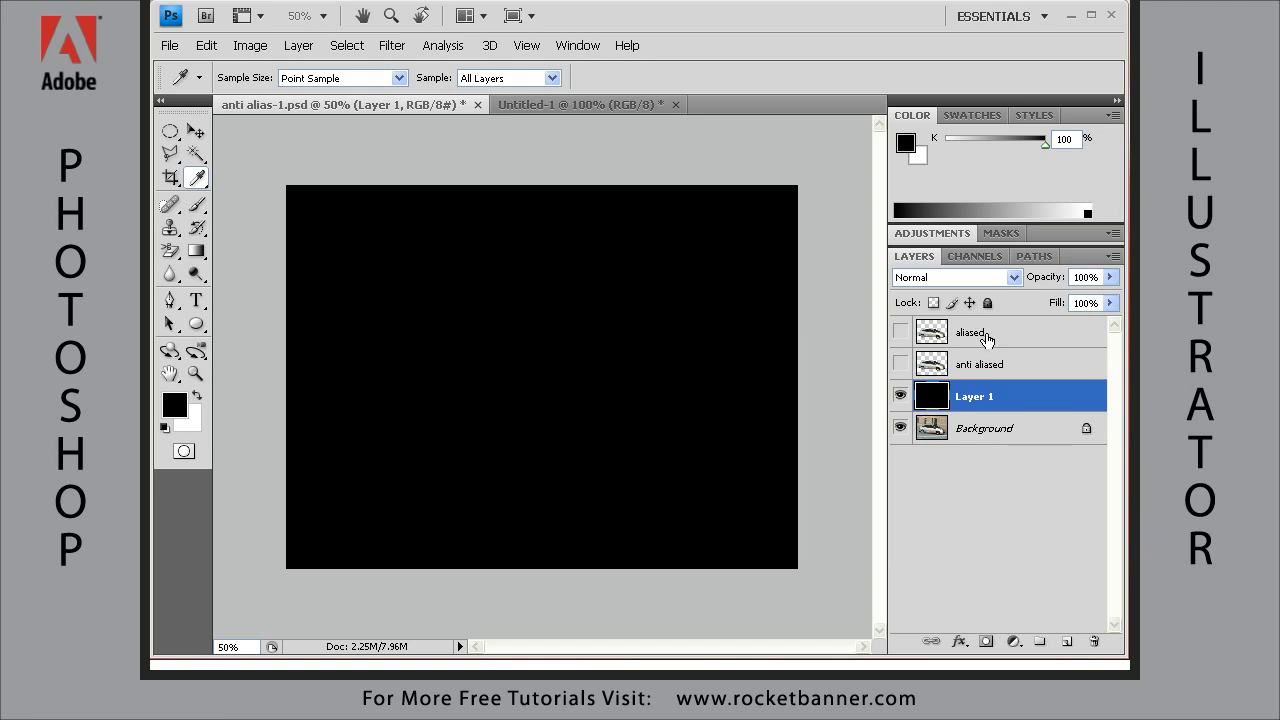
click(900, 332)
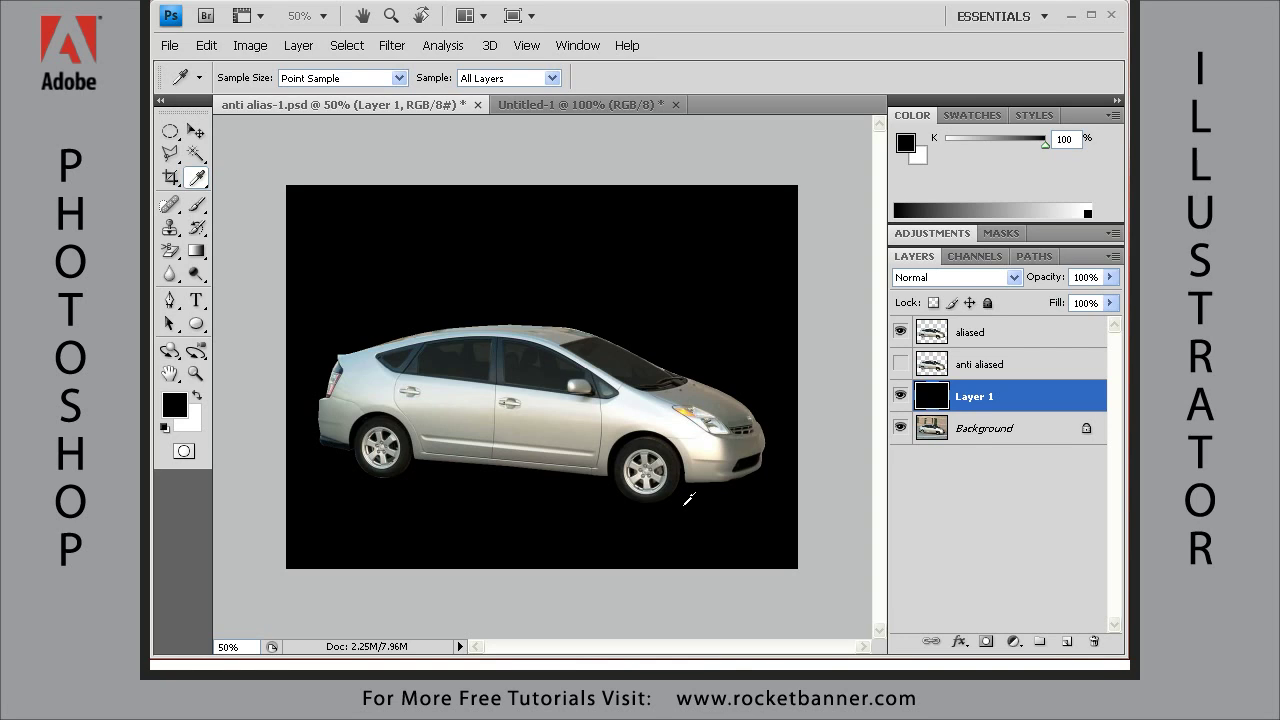
Zoom to 100% and pan across the aliased car's jagged edges.
key(ctrl+plus)
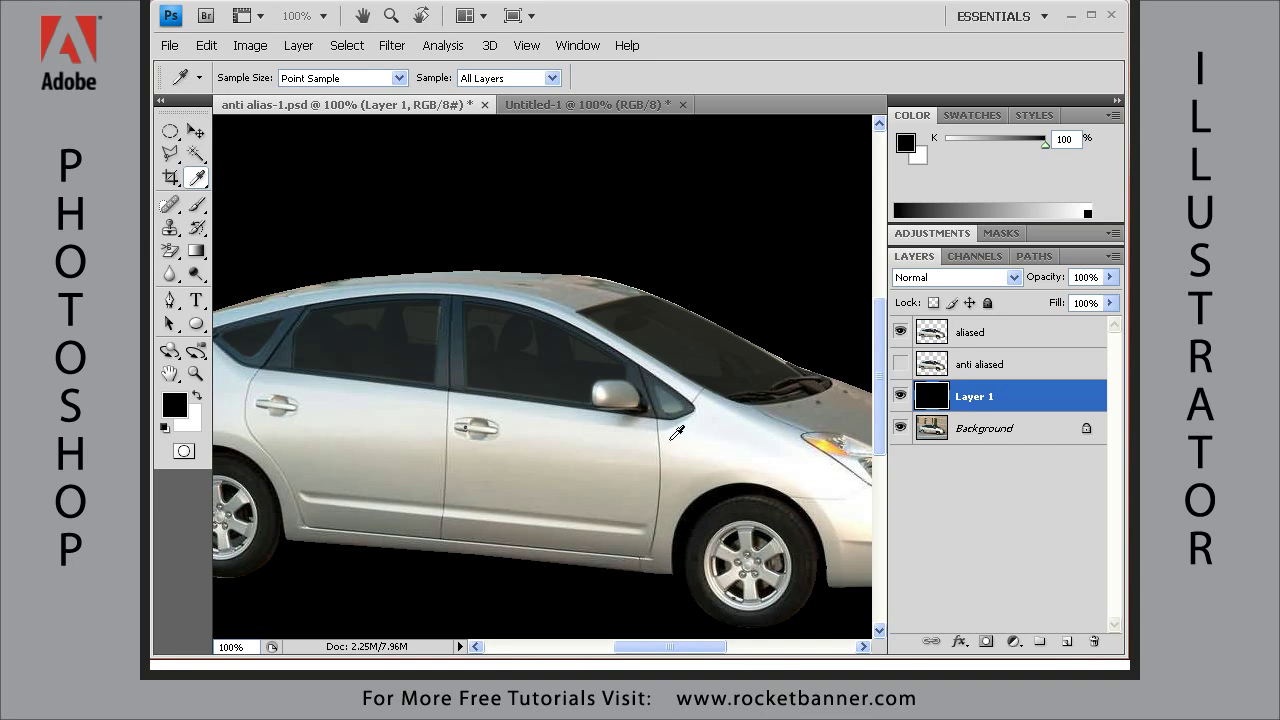
drag(725, 456, 718, 456)
key(ctrl+minus)
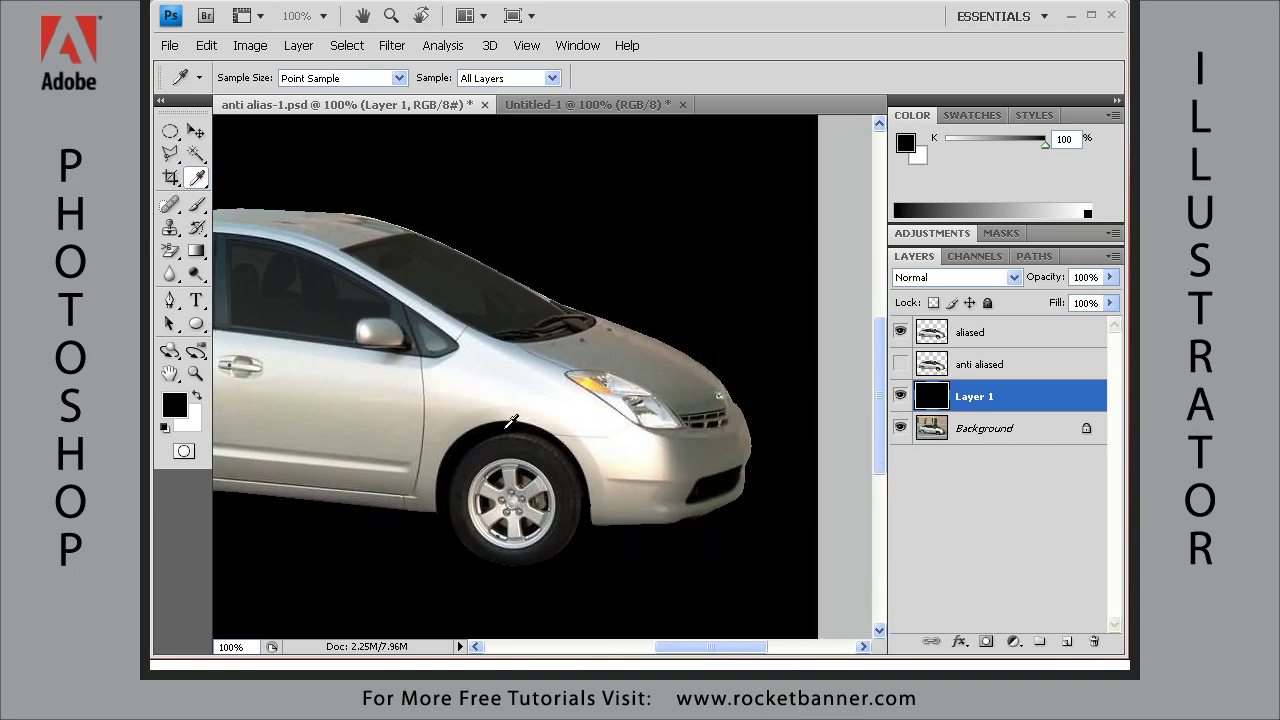
key(ctrl+plus)
drag(569, 420, 615, 416)
drag(309, 366, 400, 293)
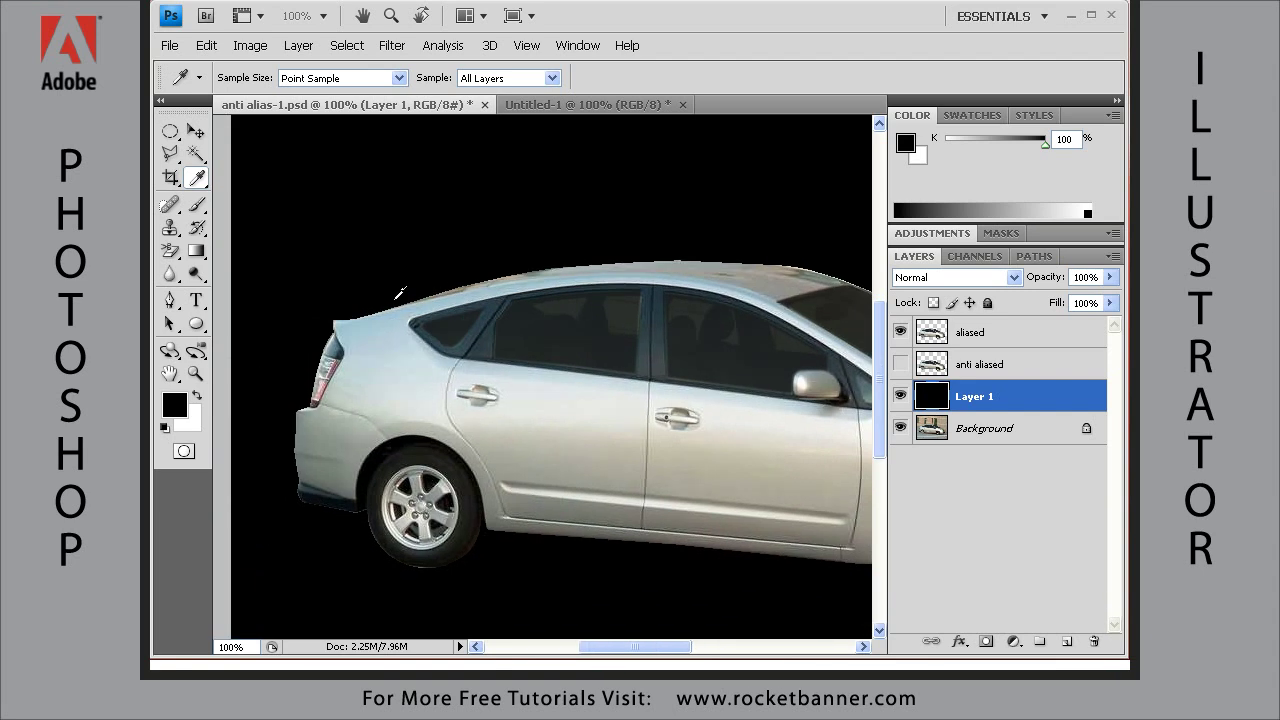
Show only the anti aliased car, inspect its smooth edges, and choose Quick Selection Tool.
click(900, 332)
click(900, 364)
drag(680, 300, 490, 274)
drag(732, 393, 520, 324)
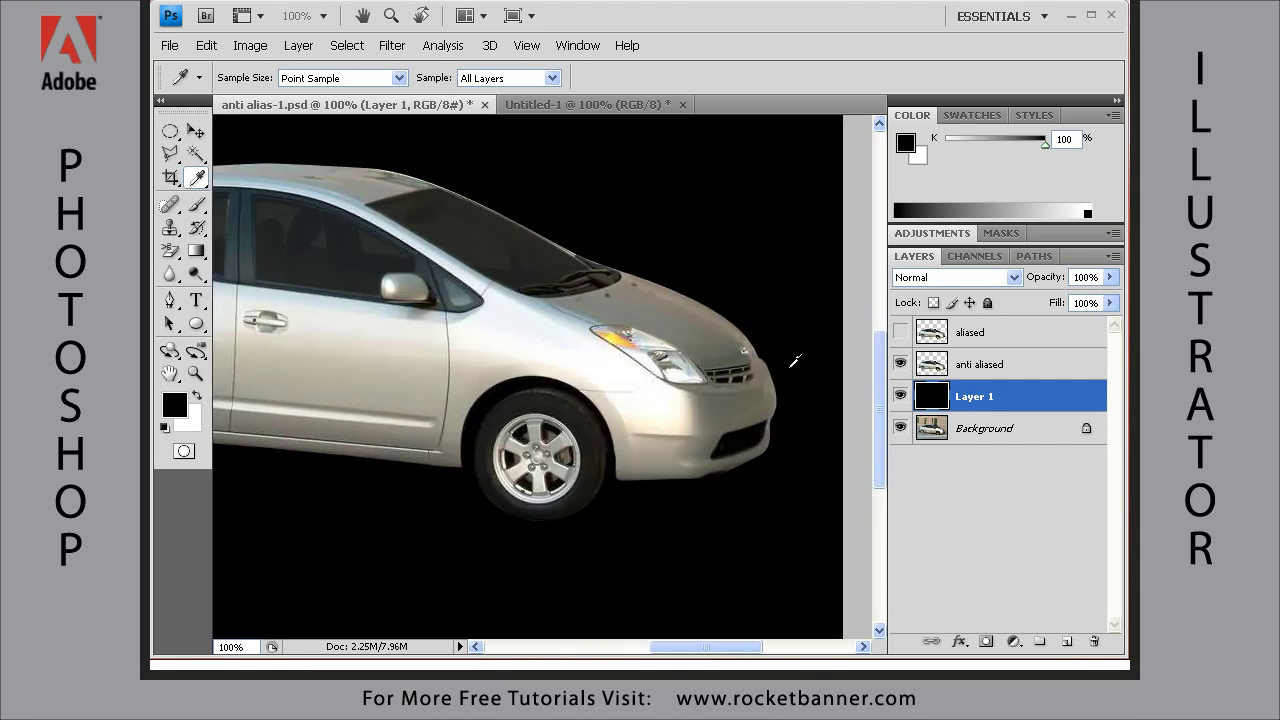
mouse_move(397, 320)
mouse_down()
mouse_move(576, 380)
mouse_move(461, 327)
mouse_up()
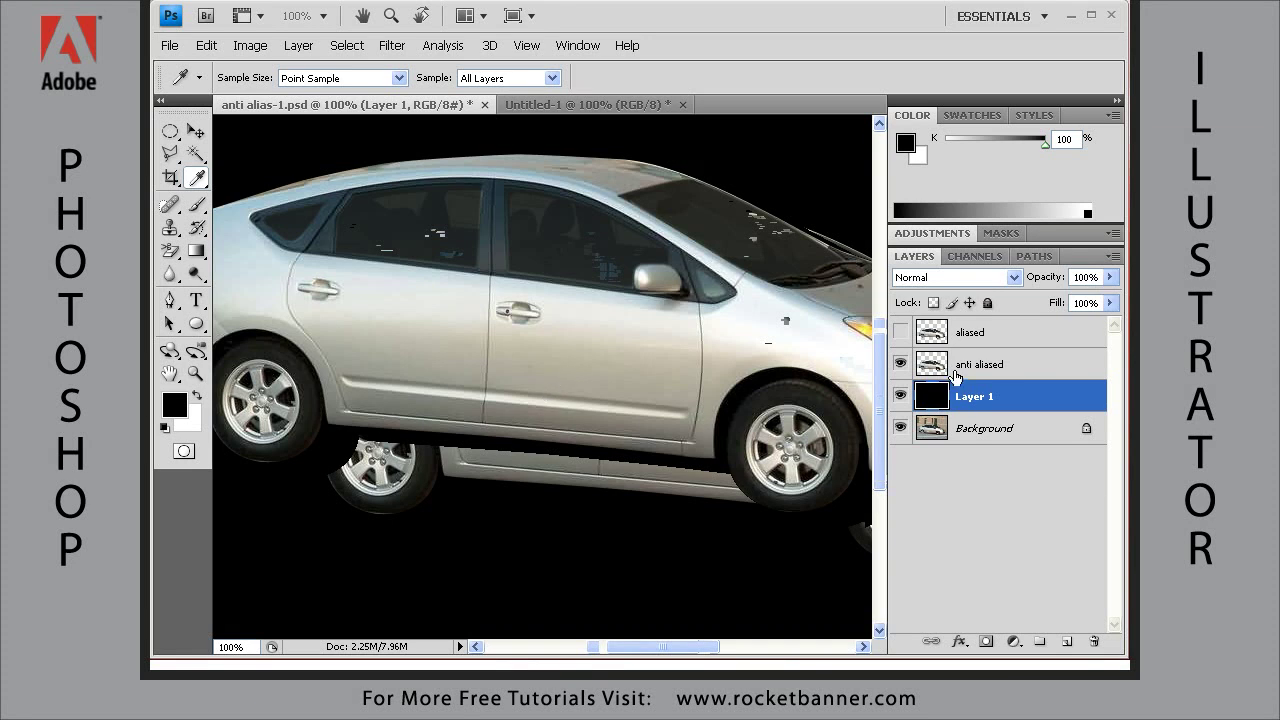
drag(440, 285, 465, 326)
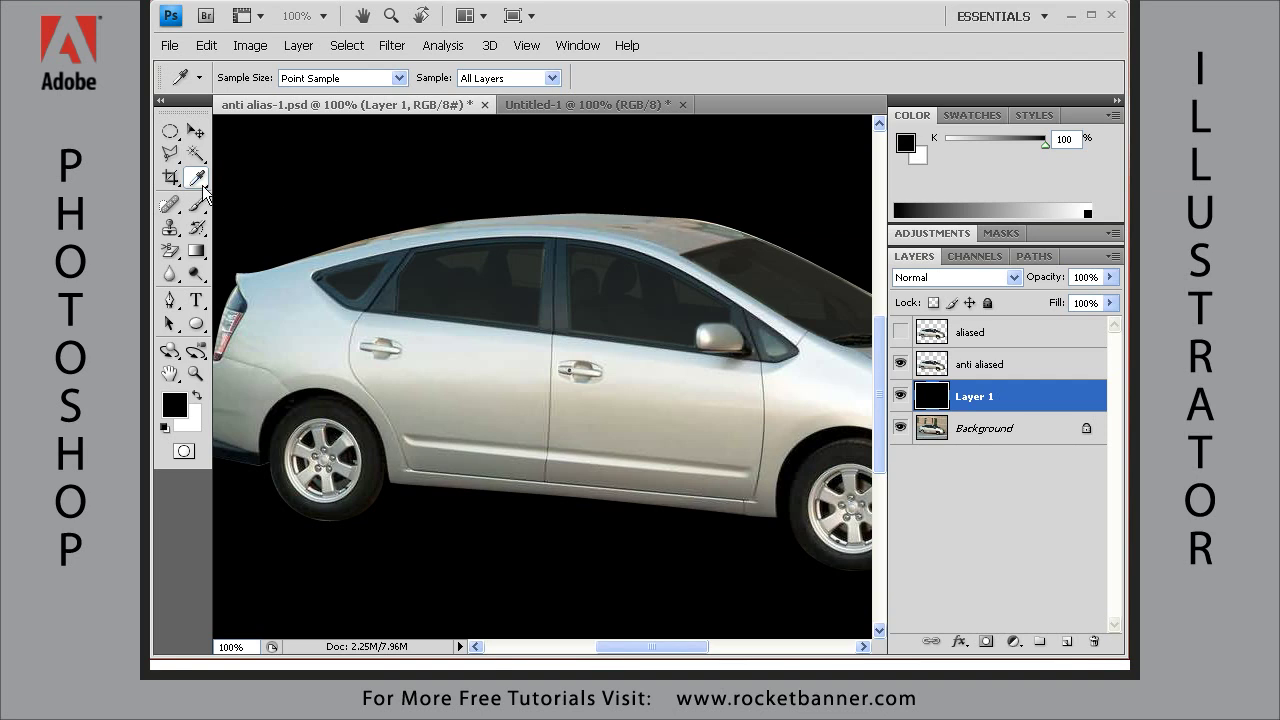
click(197, 156)
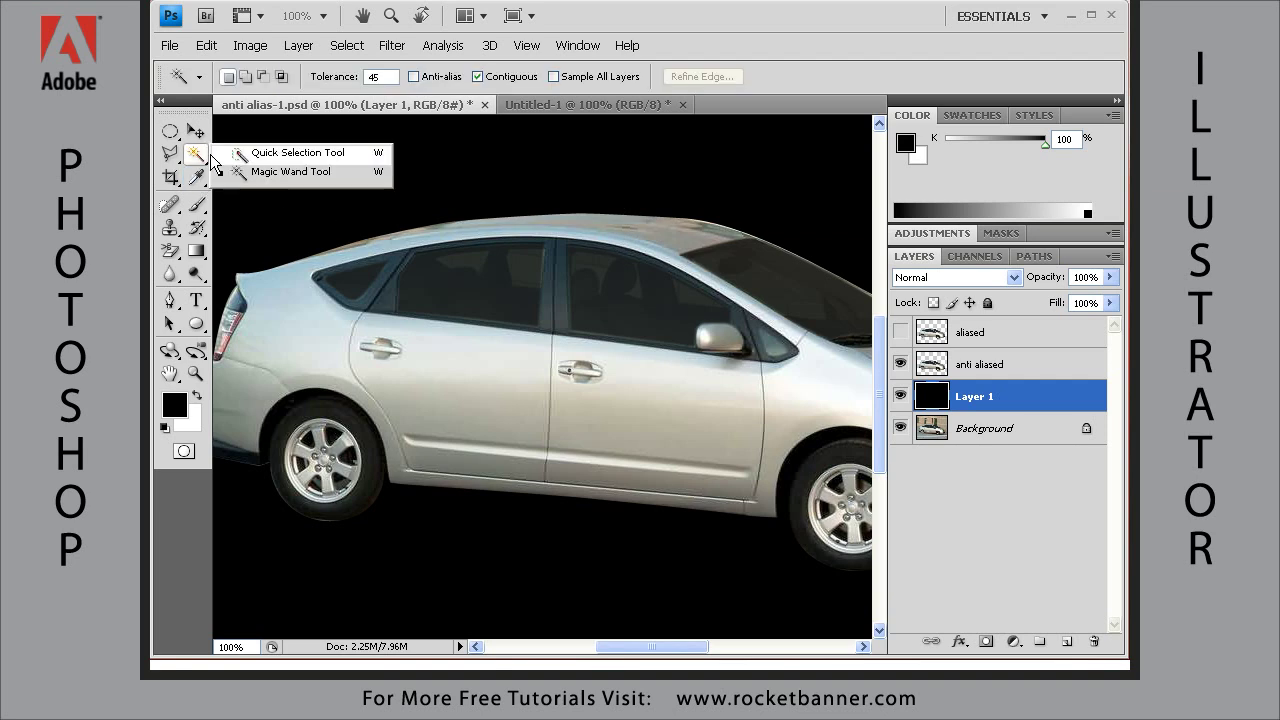
click(245, 153)
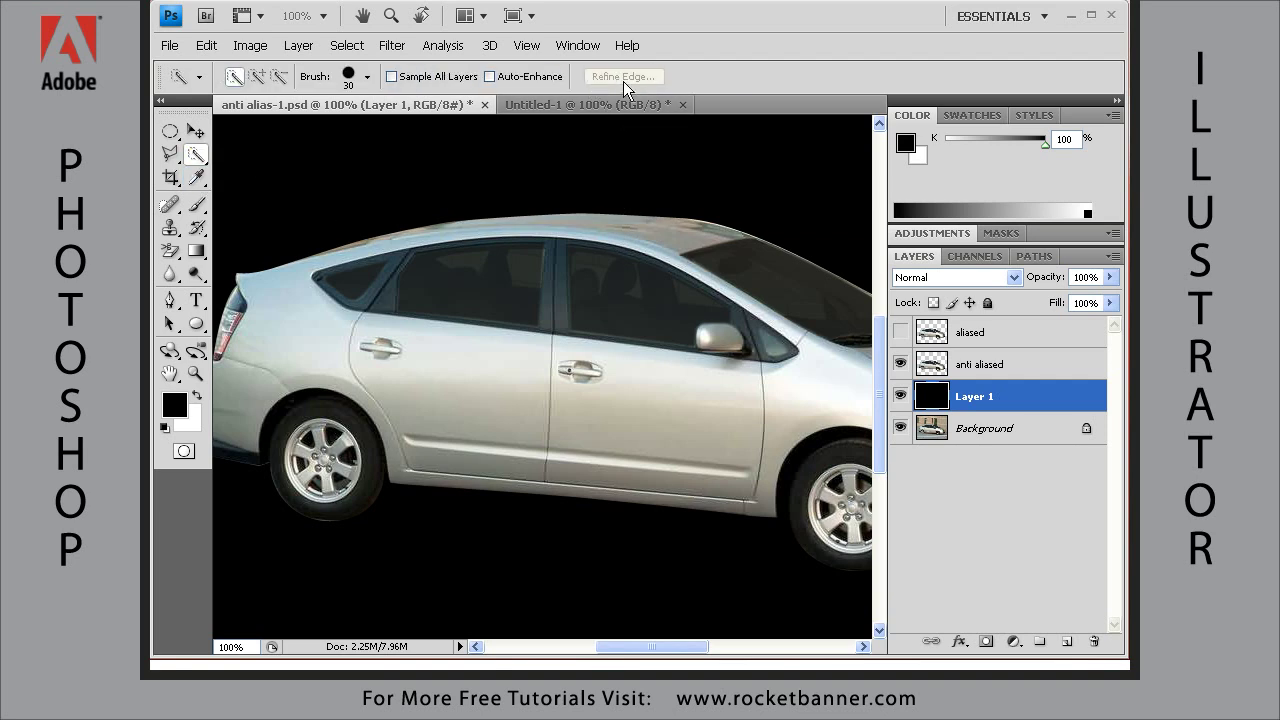